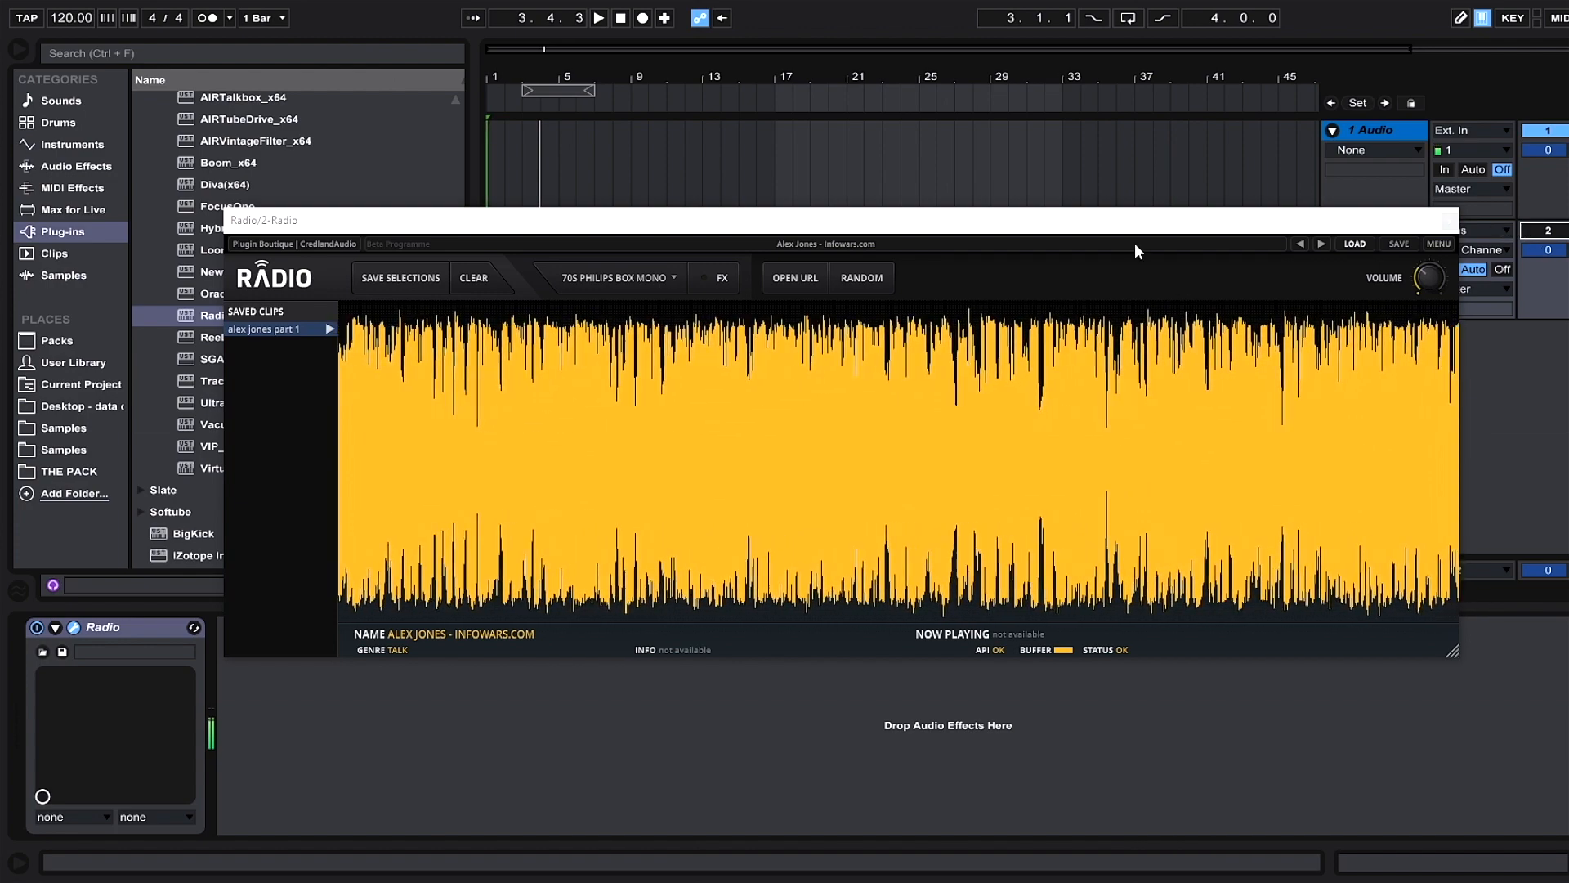
Pause the incoming radio waveform, mark a stretch near its middle, and save it as a clip
{"action": "mouse_move", "coordinate": [958, 400]}
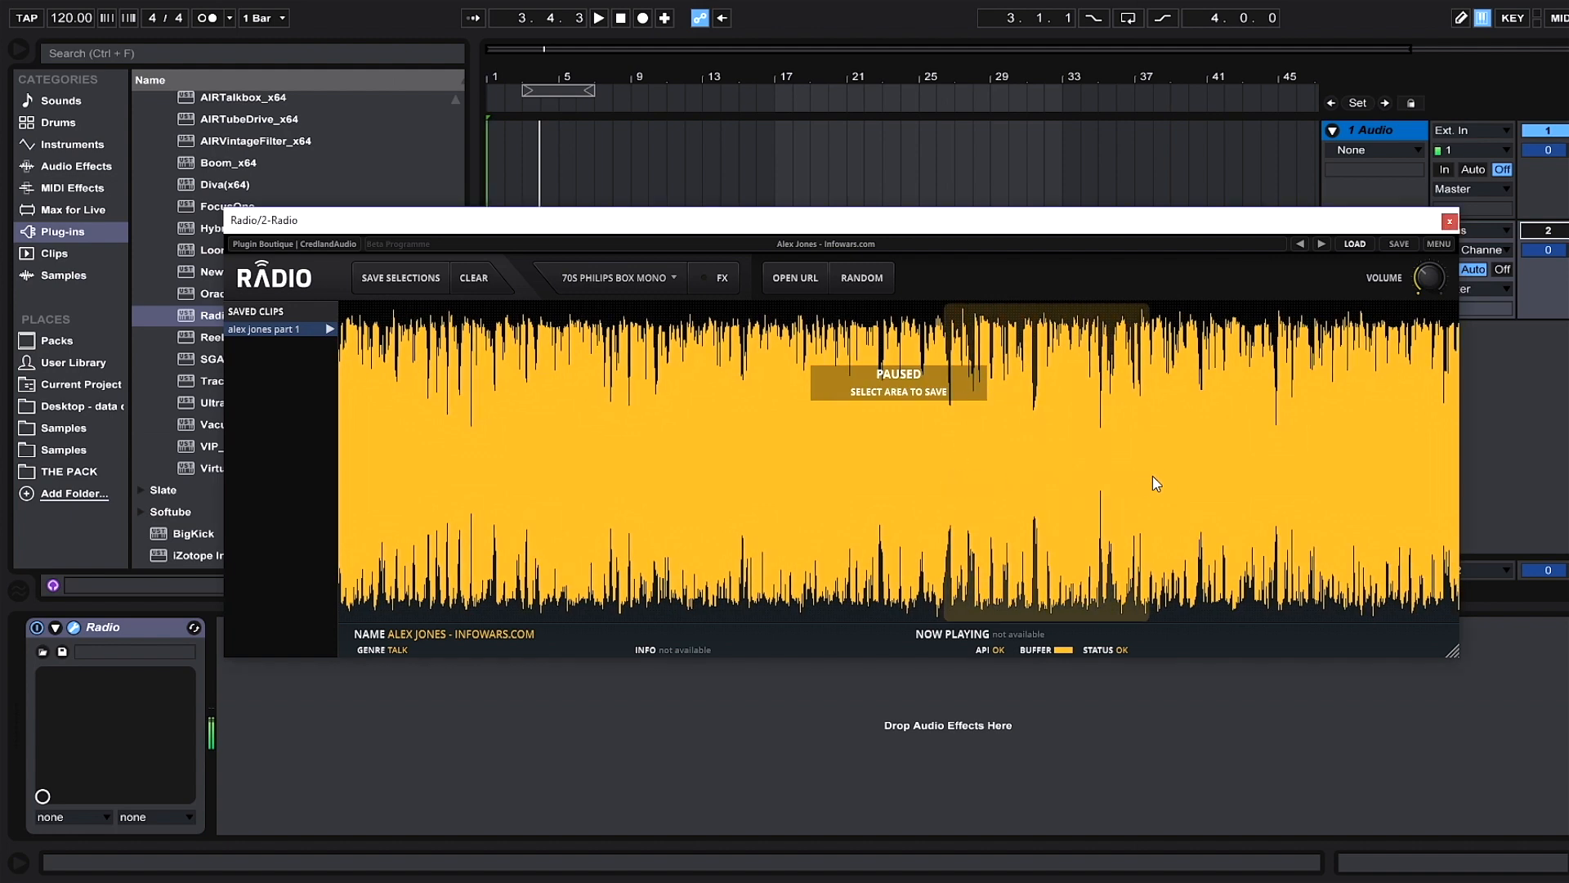
{"action": "left_click_drag", "start_coordinate": [1152, 484], "coordinate": [1073, 472]}
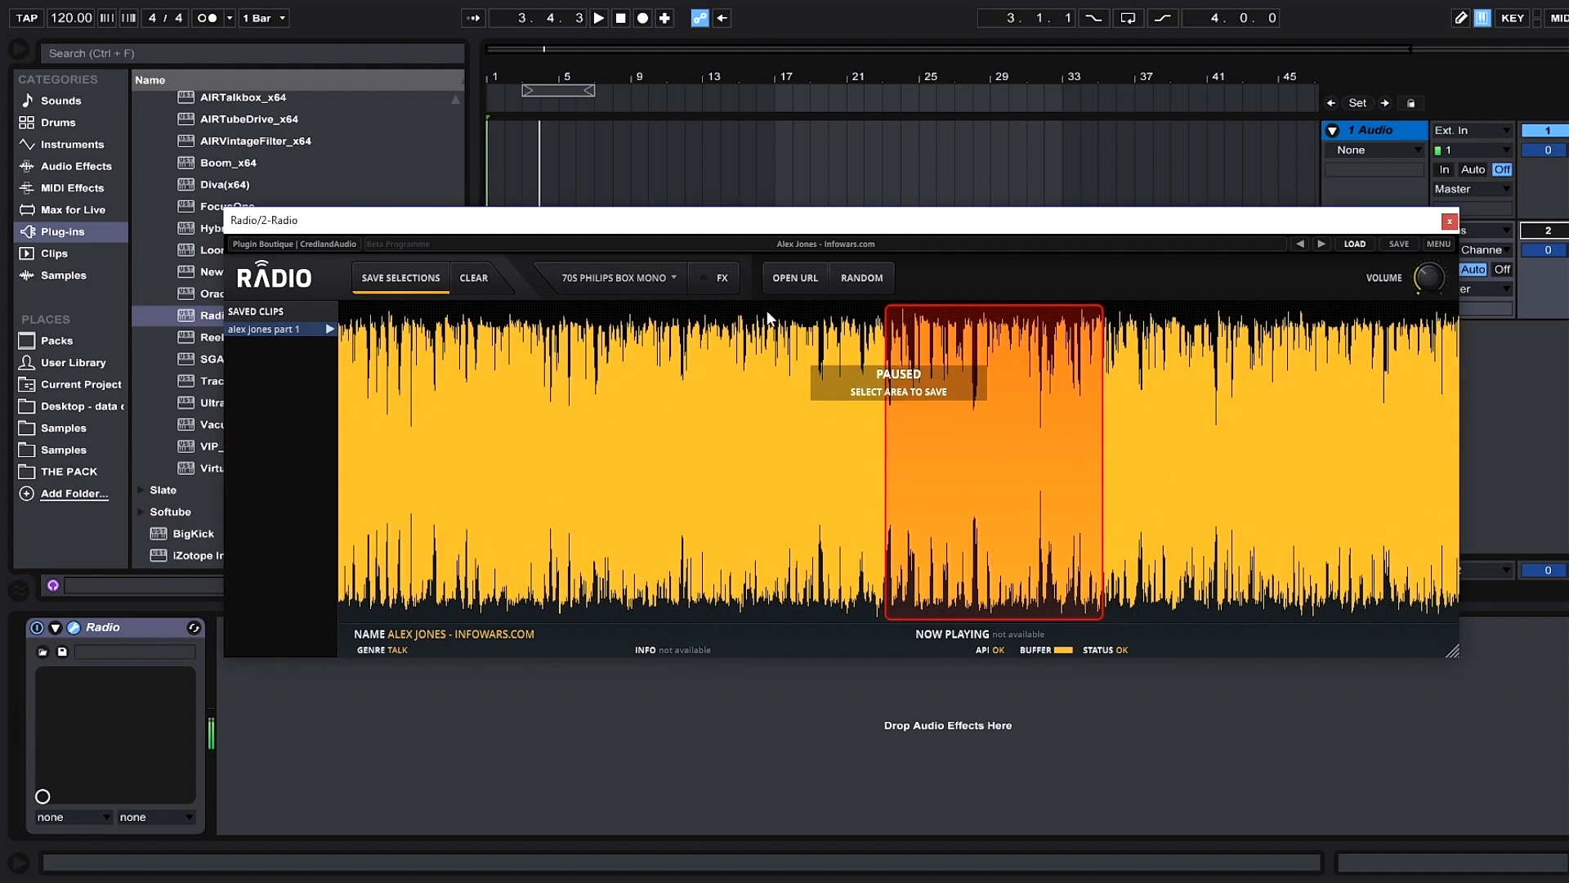
{"action": "left_click", "coordinate": [419, 276]}
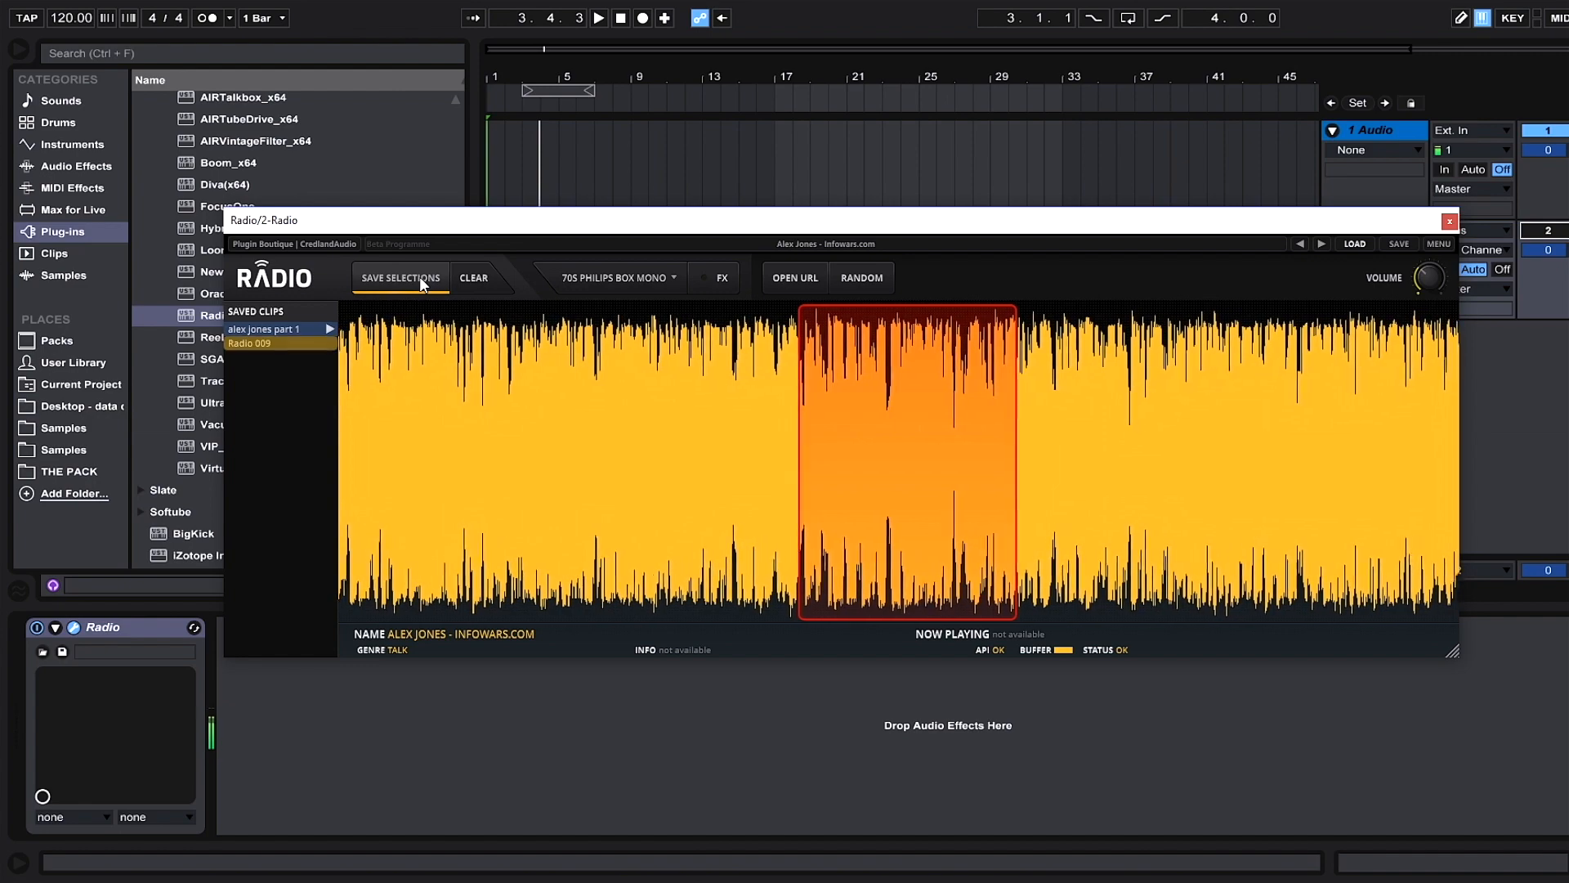
Place the saved Radio 009 clip on the 1 Audio track, starting at bar 2
{"action": "right_click", "coordinate": [248, 341]}
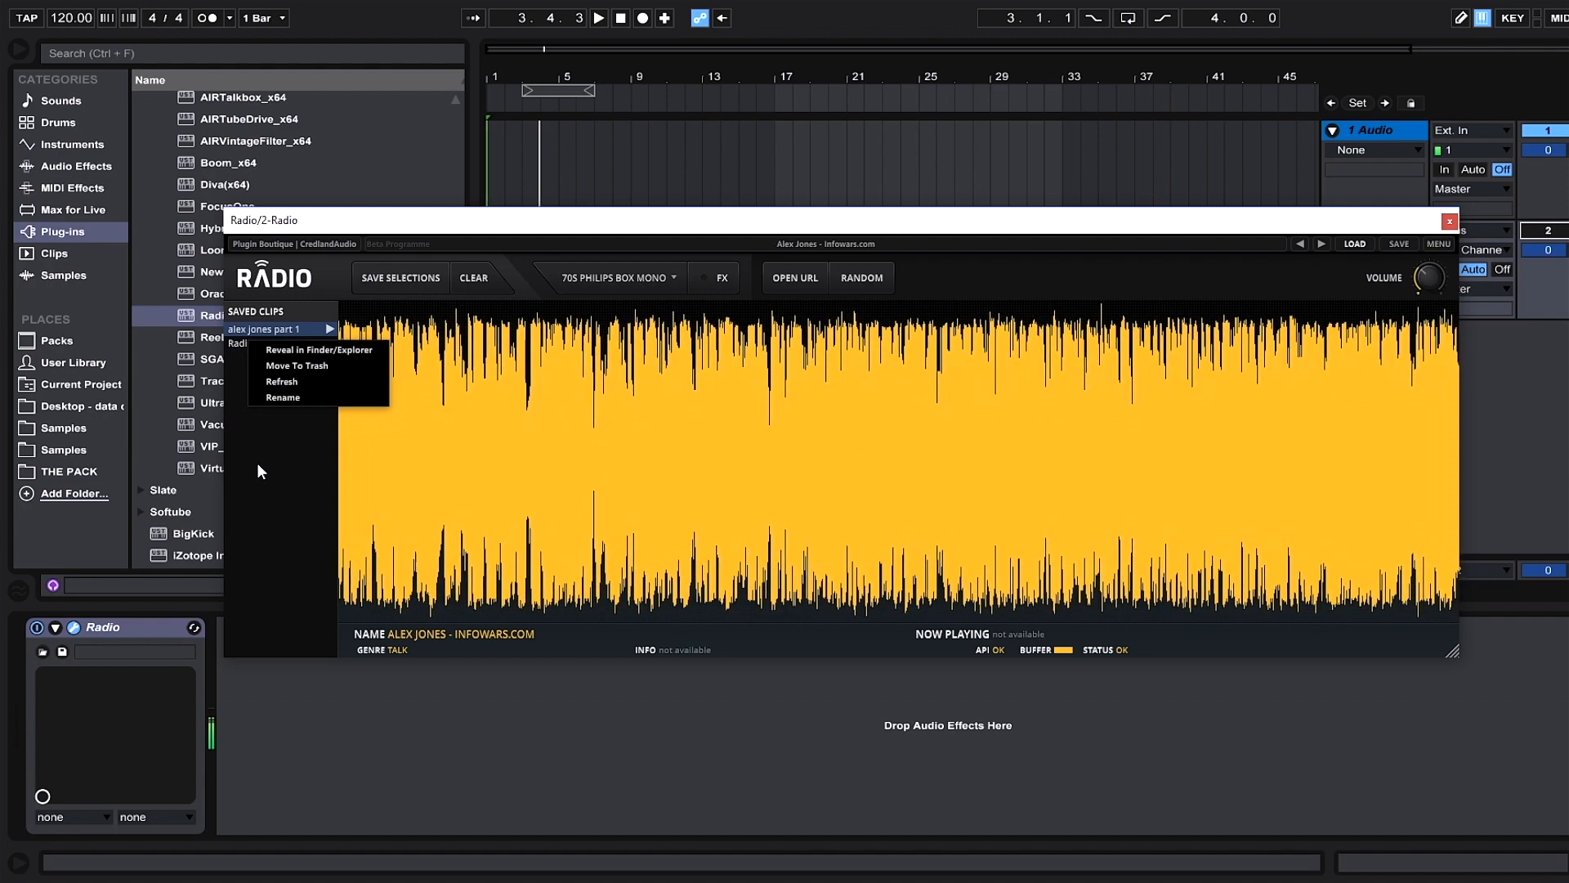
{"action": "left_click", "coordinate": [230, 343]}
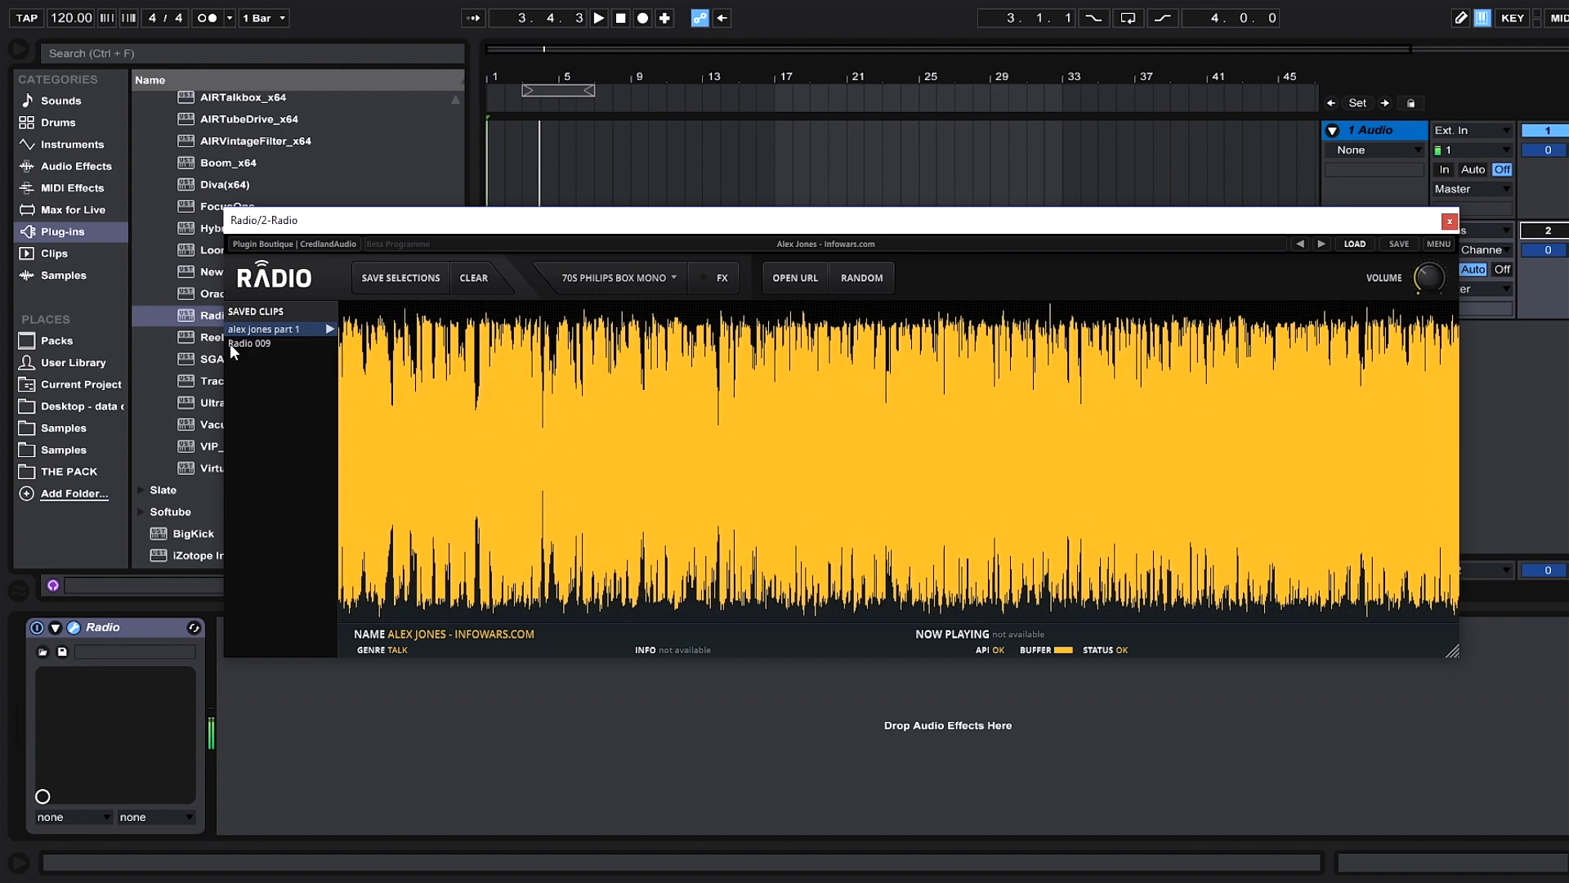
{"action": "left_click_drag", "start_coordinate": [230, 343], "coordinate": [507, 176]}
{"action": "left_click", "coordinate": [534, 126]}
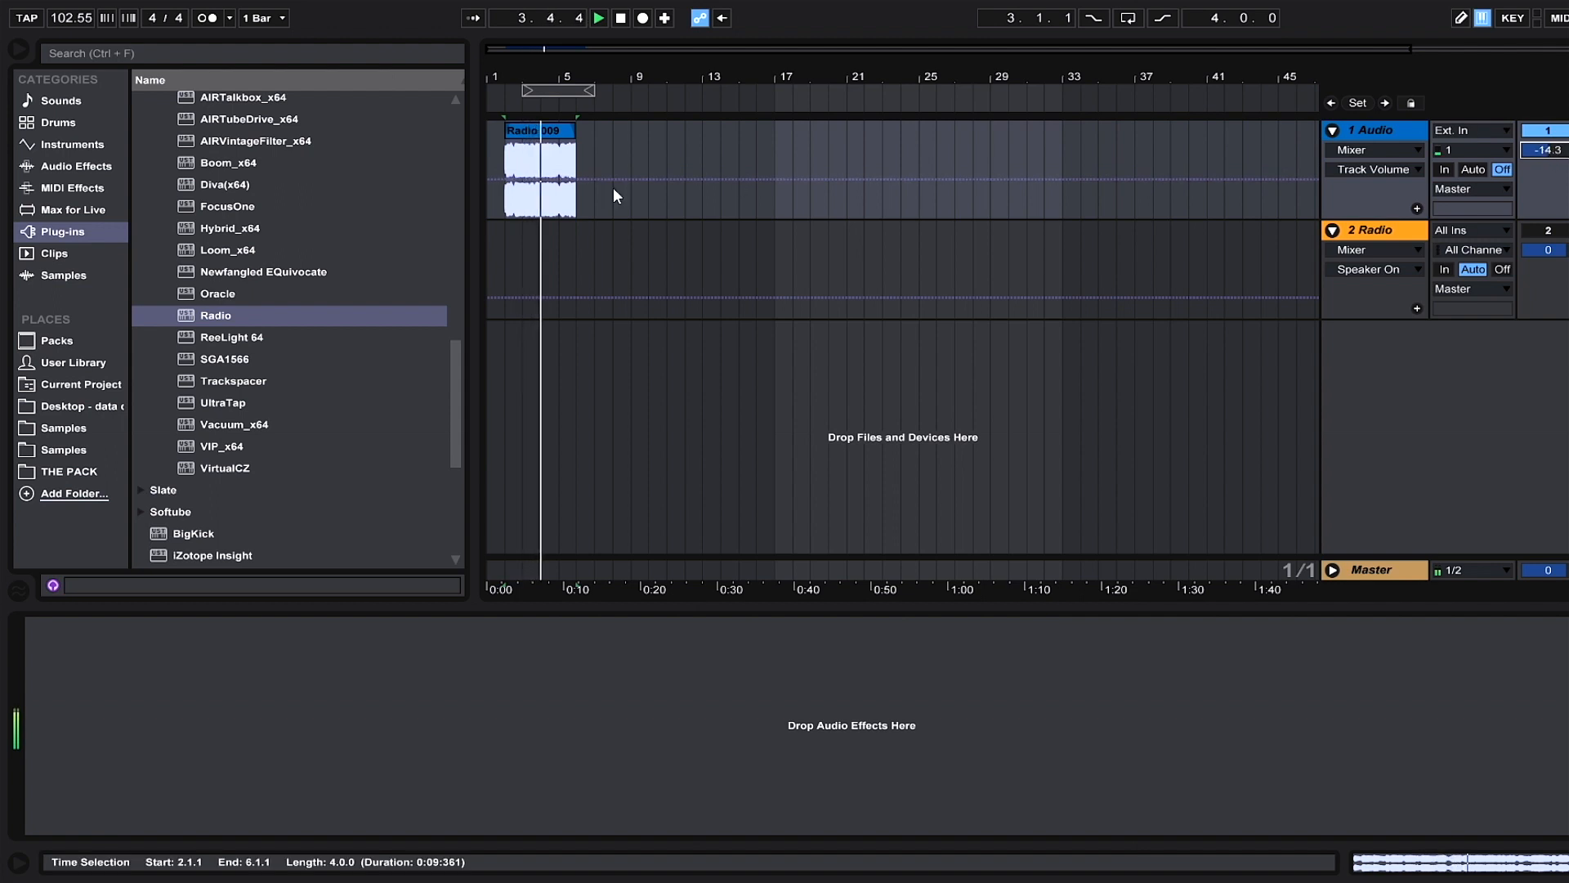
Play the Radio 009 clip on the 1 Audio track from the middle of bar 4
{"action": "left_click_drag", "start_coordinate": [544, 65], "coordinate": [629, 174]}
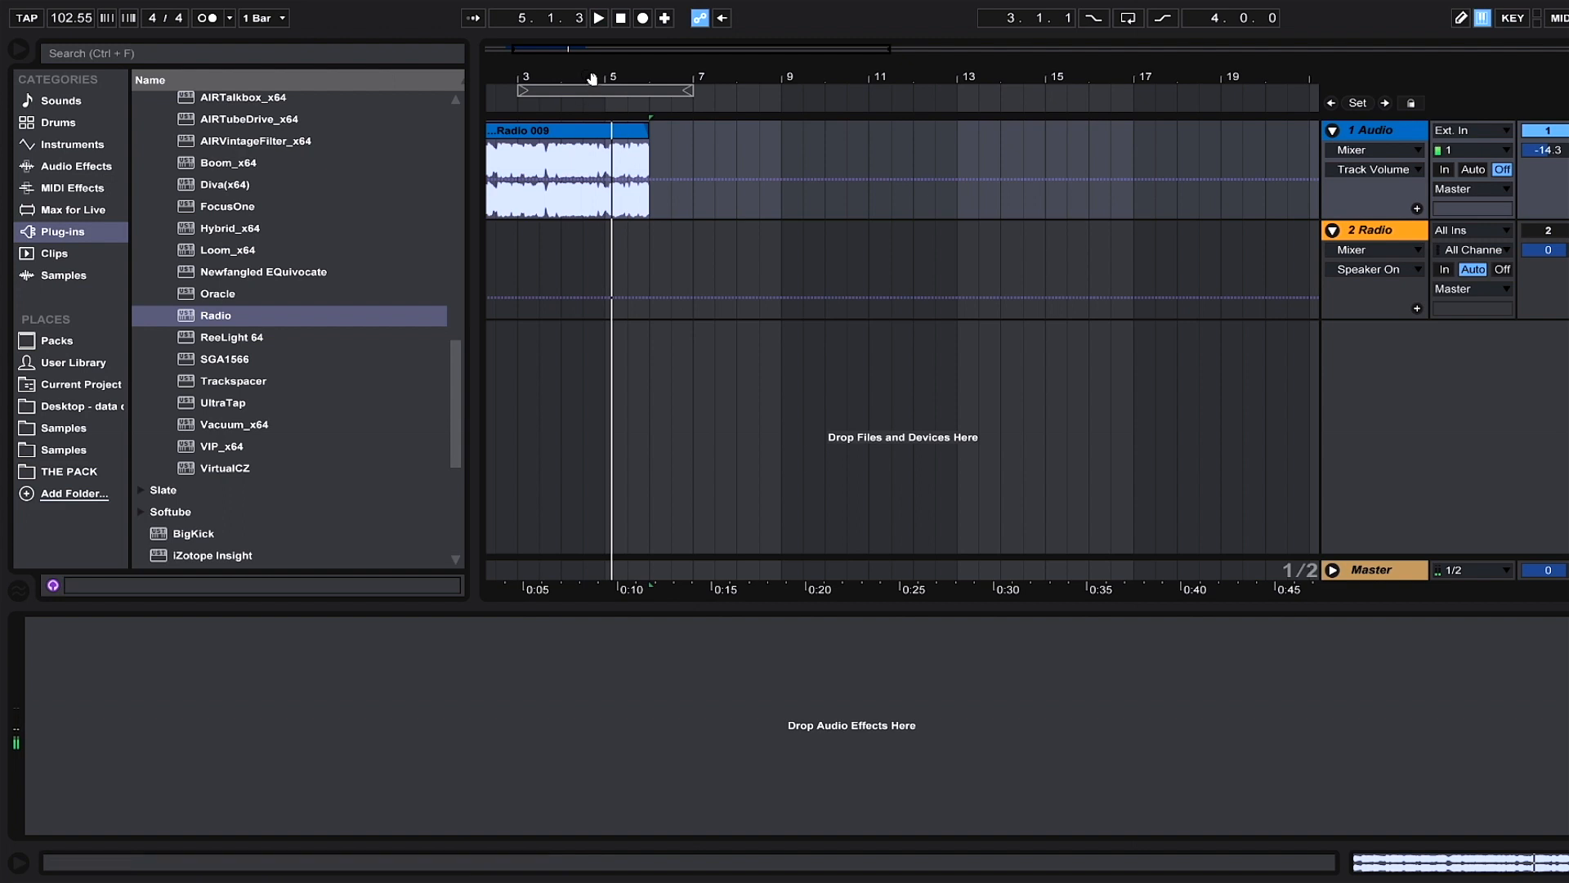
{"action": "left_click_drag", "start_coordinate": [592, 79], "coordinate": [593, 77]}
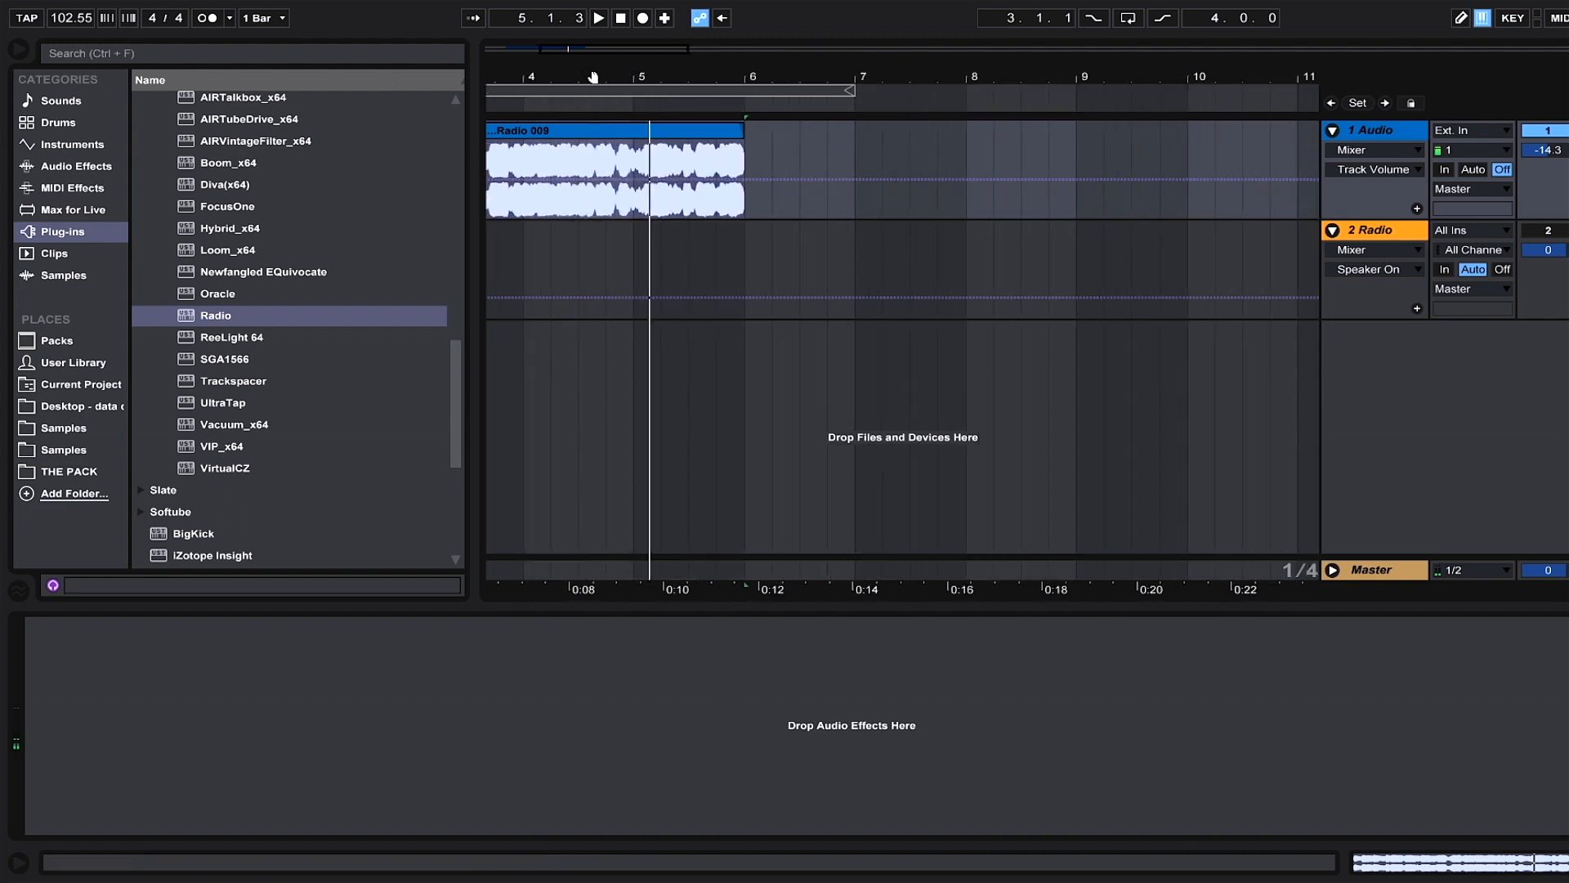
{"action": "left_click", "coordinate": [606, 161]}
{"action": "key", "text": "space"}
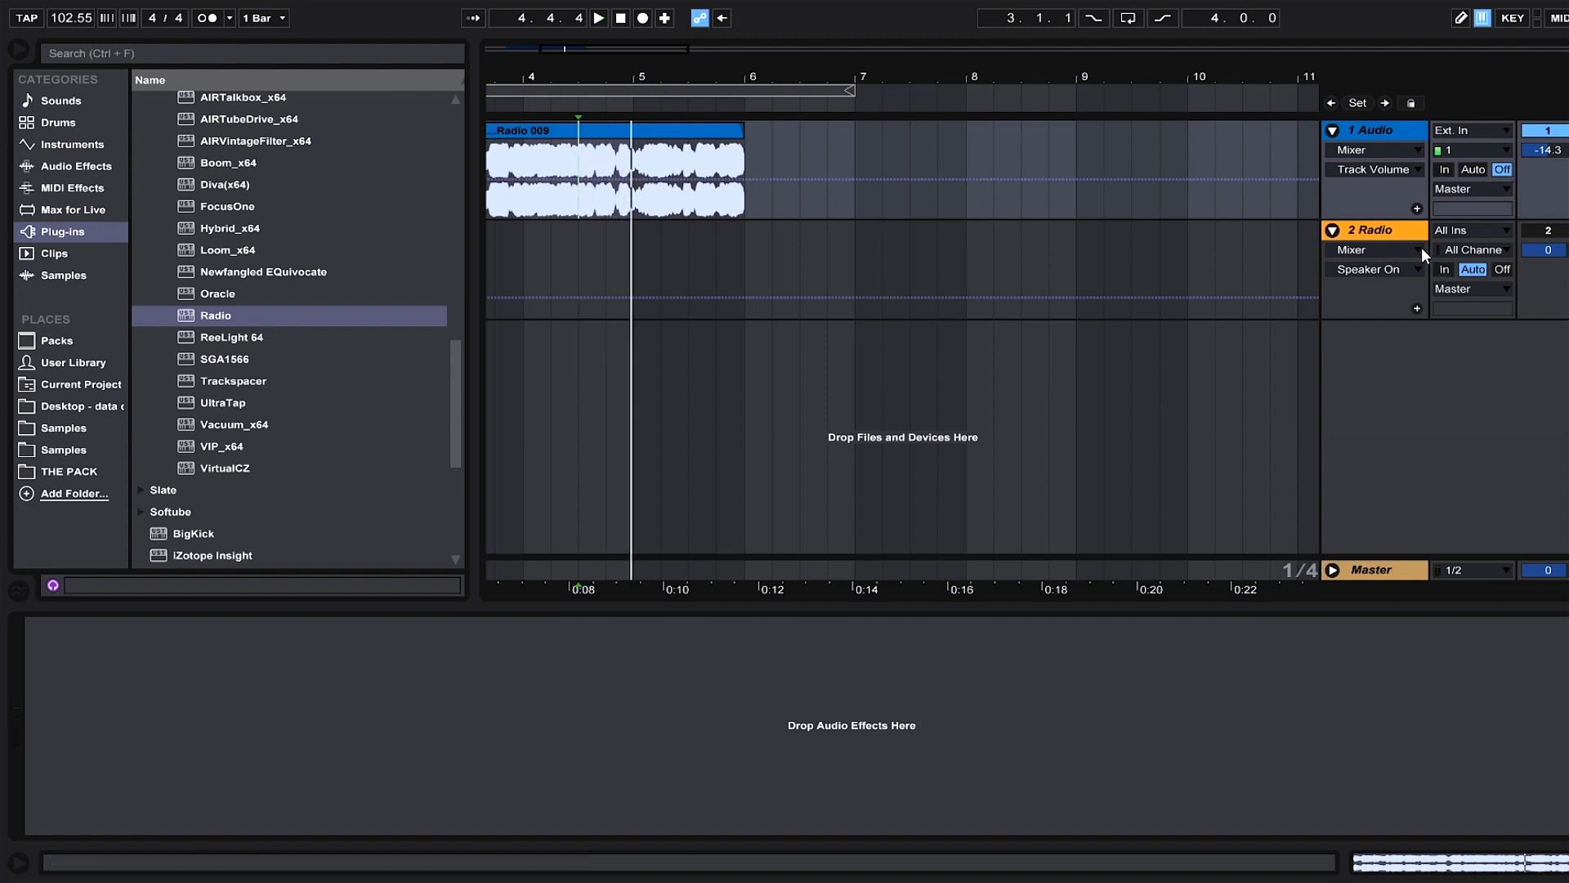
Examine the Radio plug-in's station directory, including the Comedy and Uncategorized categories, and its stream URL entry
{"action": "left_click", "coordinate": [1401, 234]}
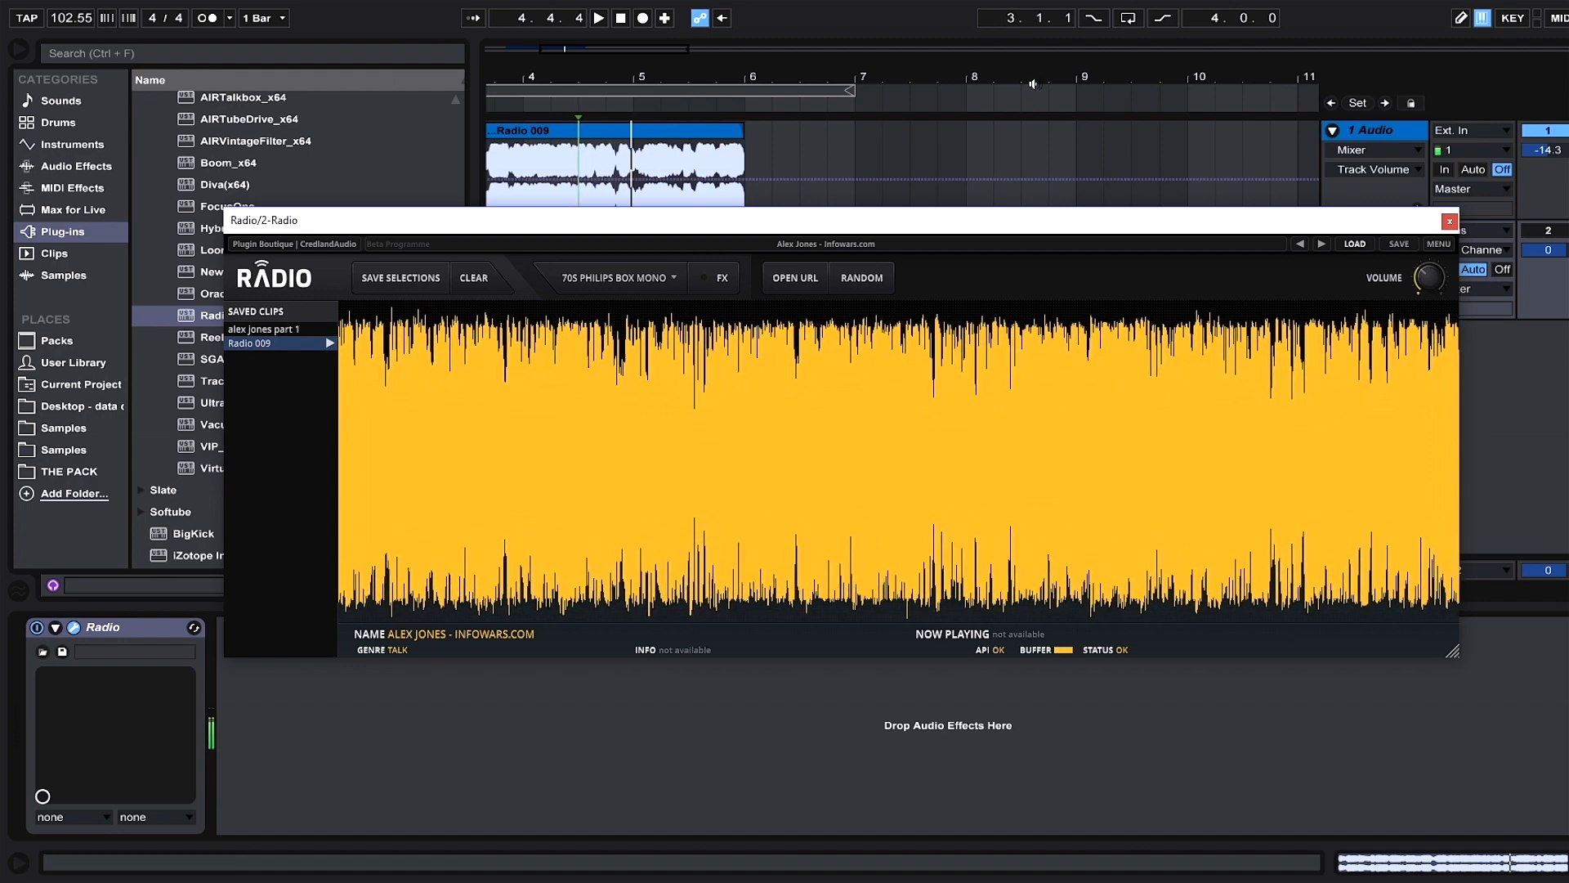
{"action": "left_click", "coordinate": [1355, 244]}
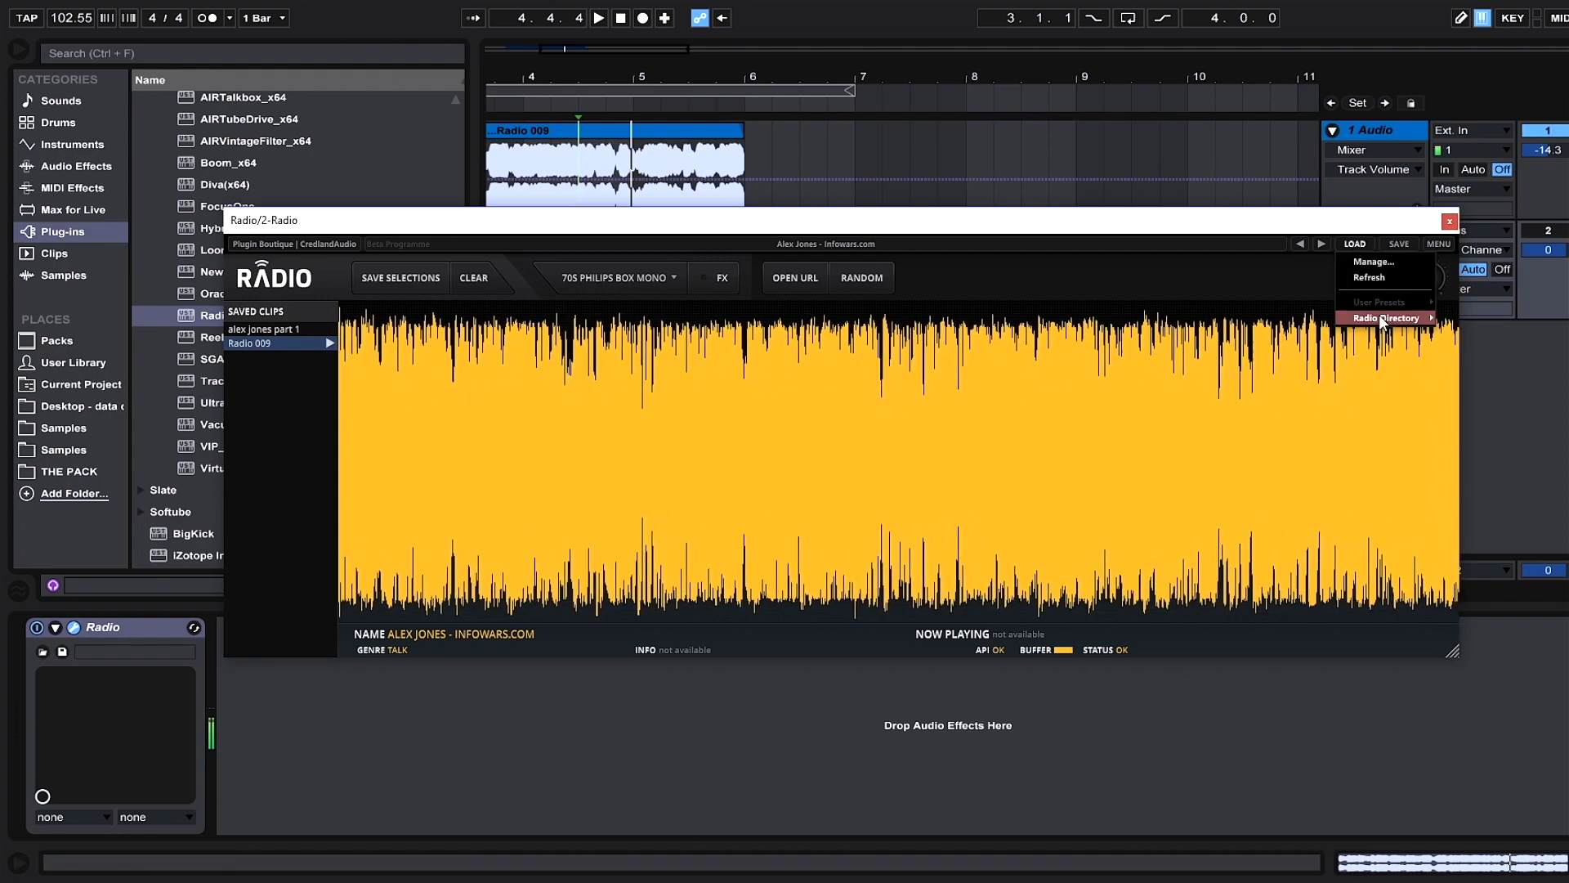
{"action": "mouse_move", "coordinate": [1381, 320]}
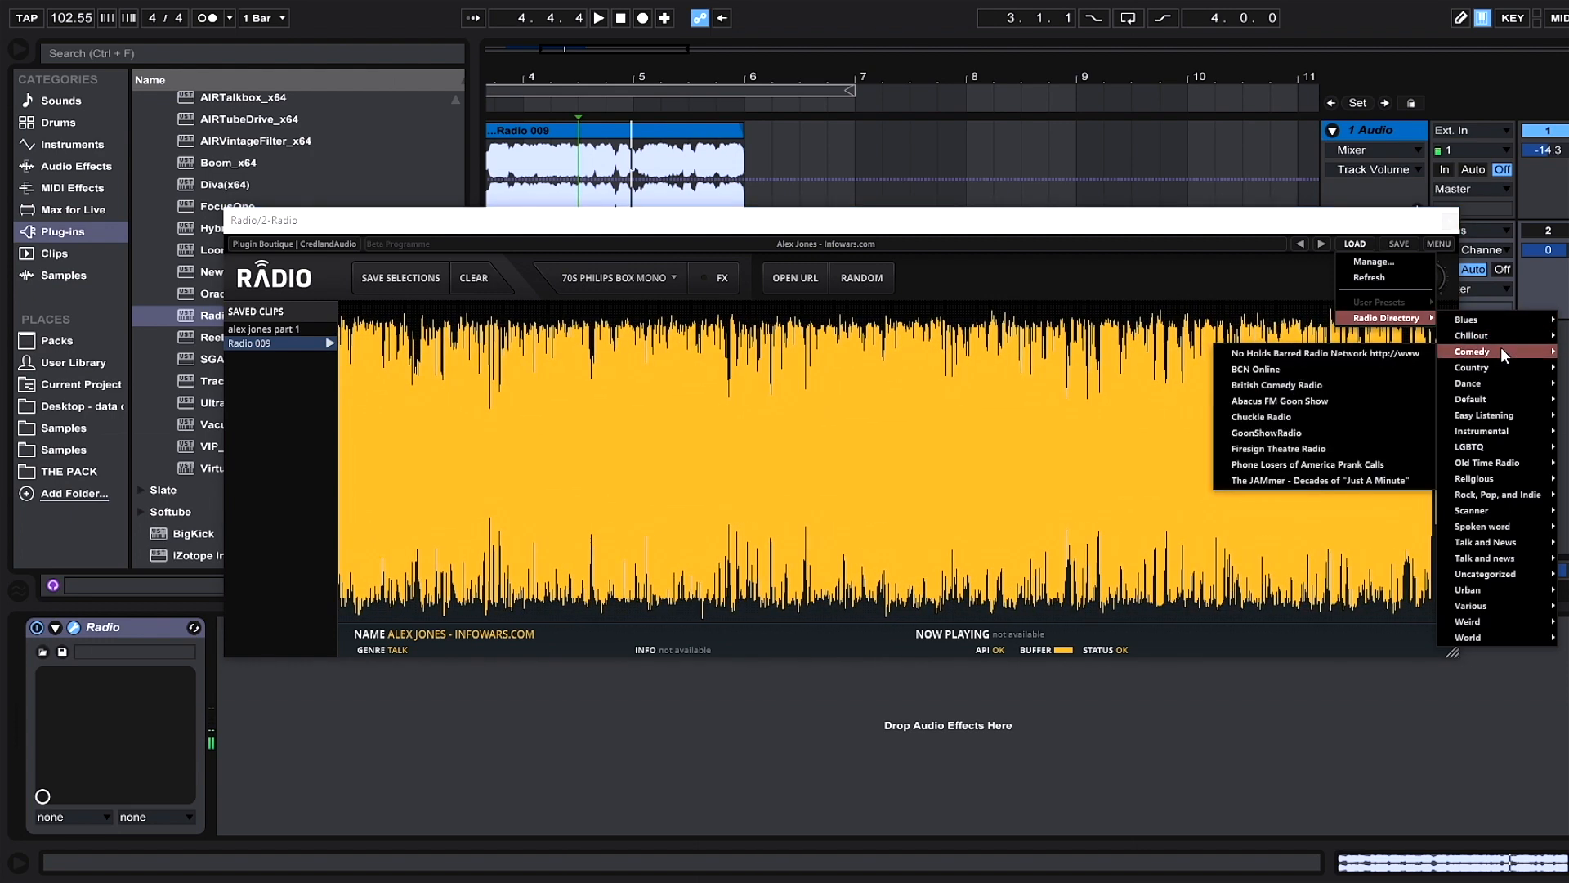
{"action": "mouse_move", "coordinate": [1512, 364]}
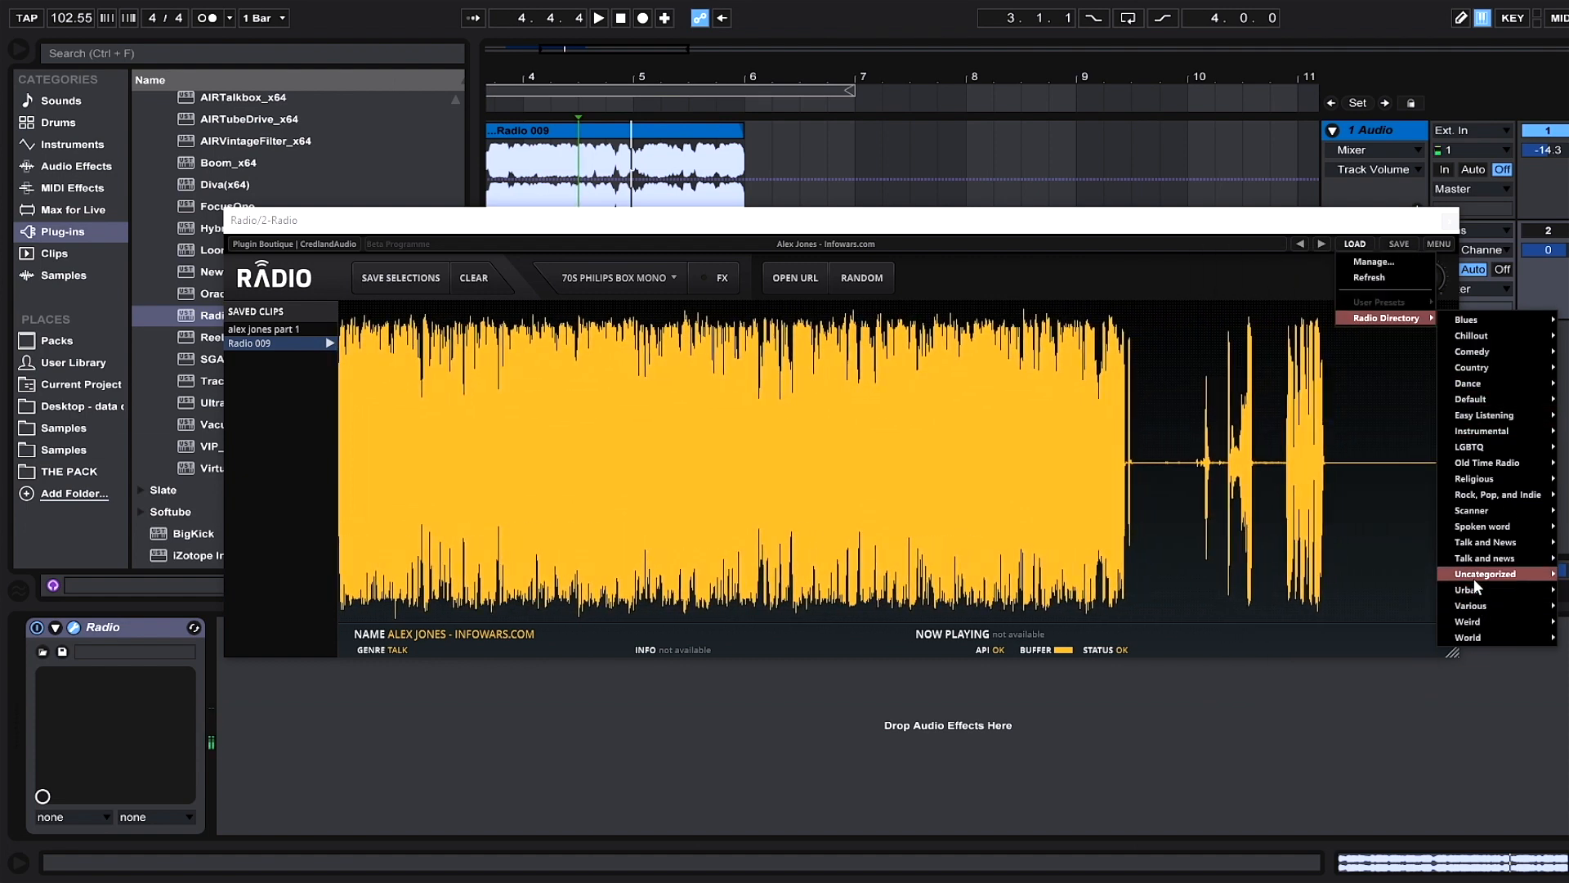
{"action": "mouse_move", "coordinate": [1474, 579]}
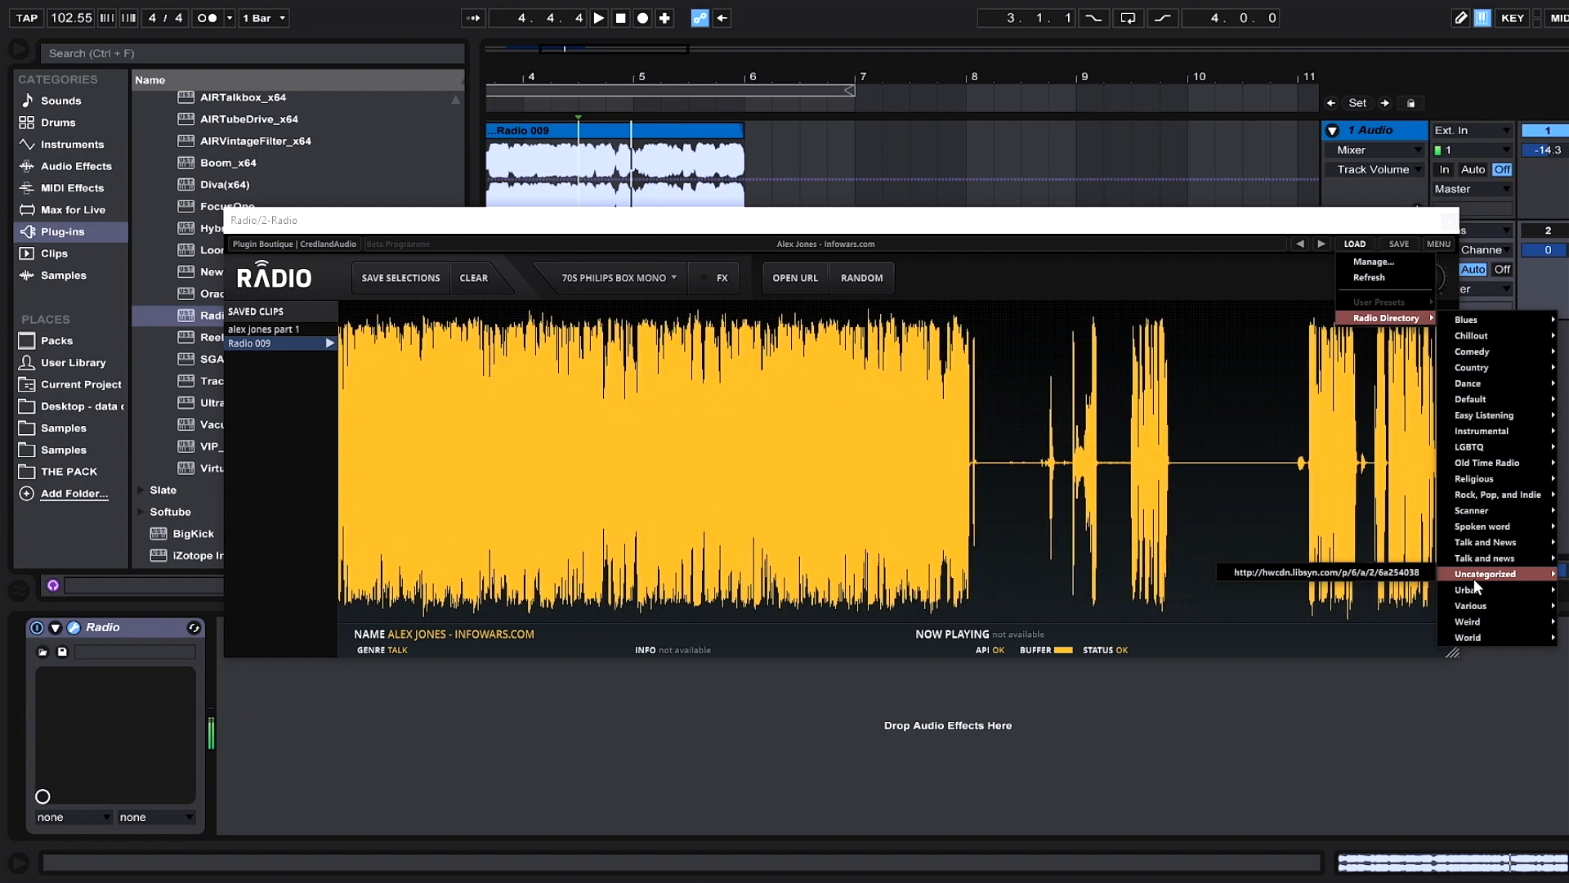
{"action": "left_click", "coordinate": [803, 280]}
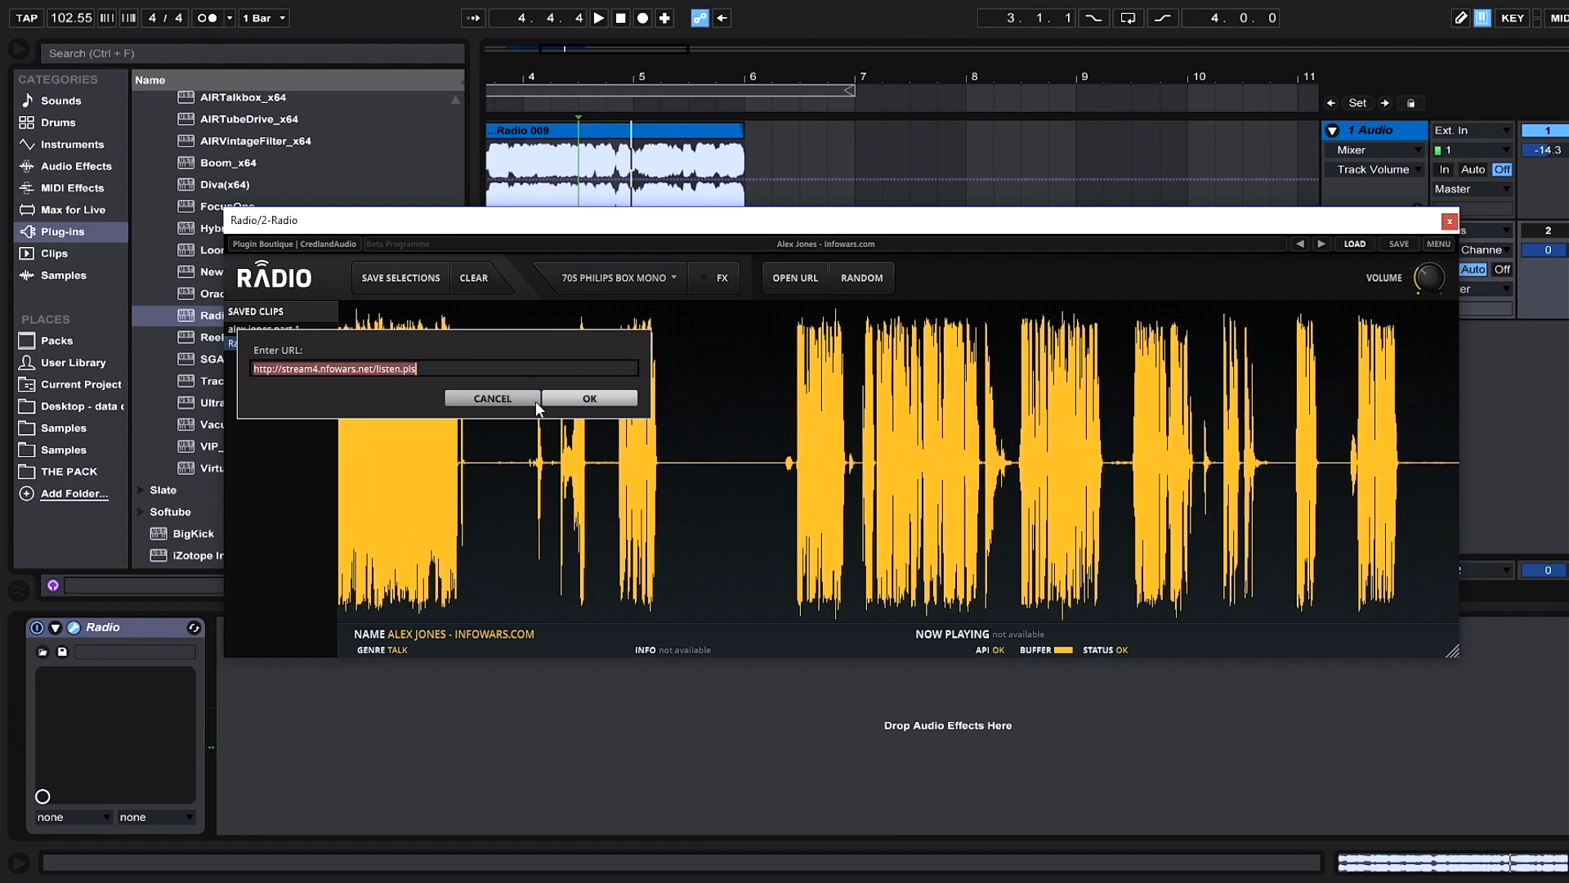
{"action": "left_click", "coordinate": [572, 398]}
Save a short stretch of the speech waveform as another clip and view the options for the Radio 009 clip
{"action": "left_click_drag", "start_coordinate": [764, 423], "coordinate": [876, 430]}
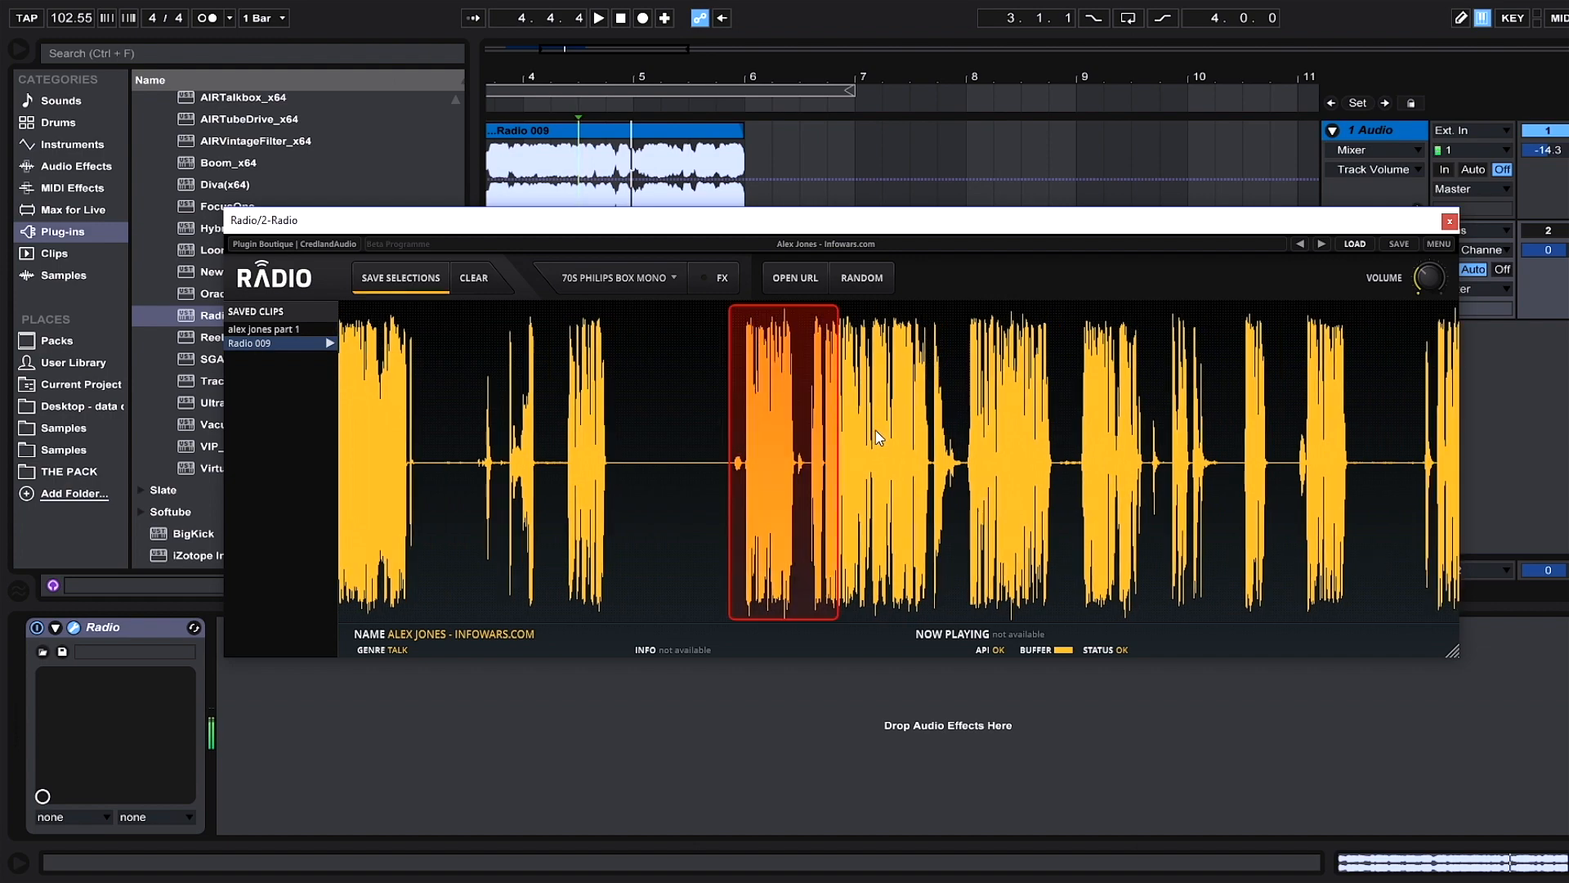
{"action": "left_click", "coordinate": [392, 278]}
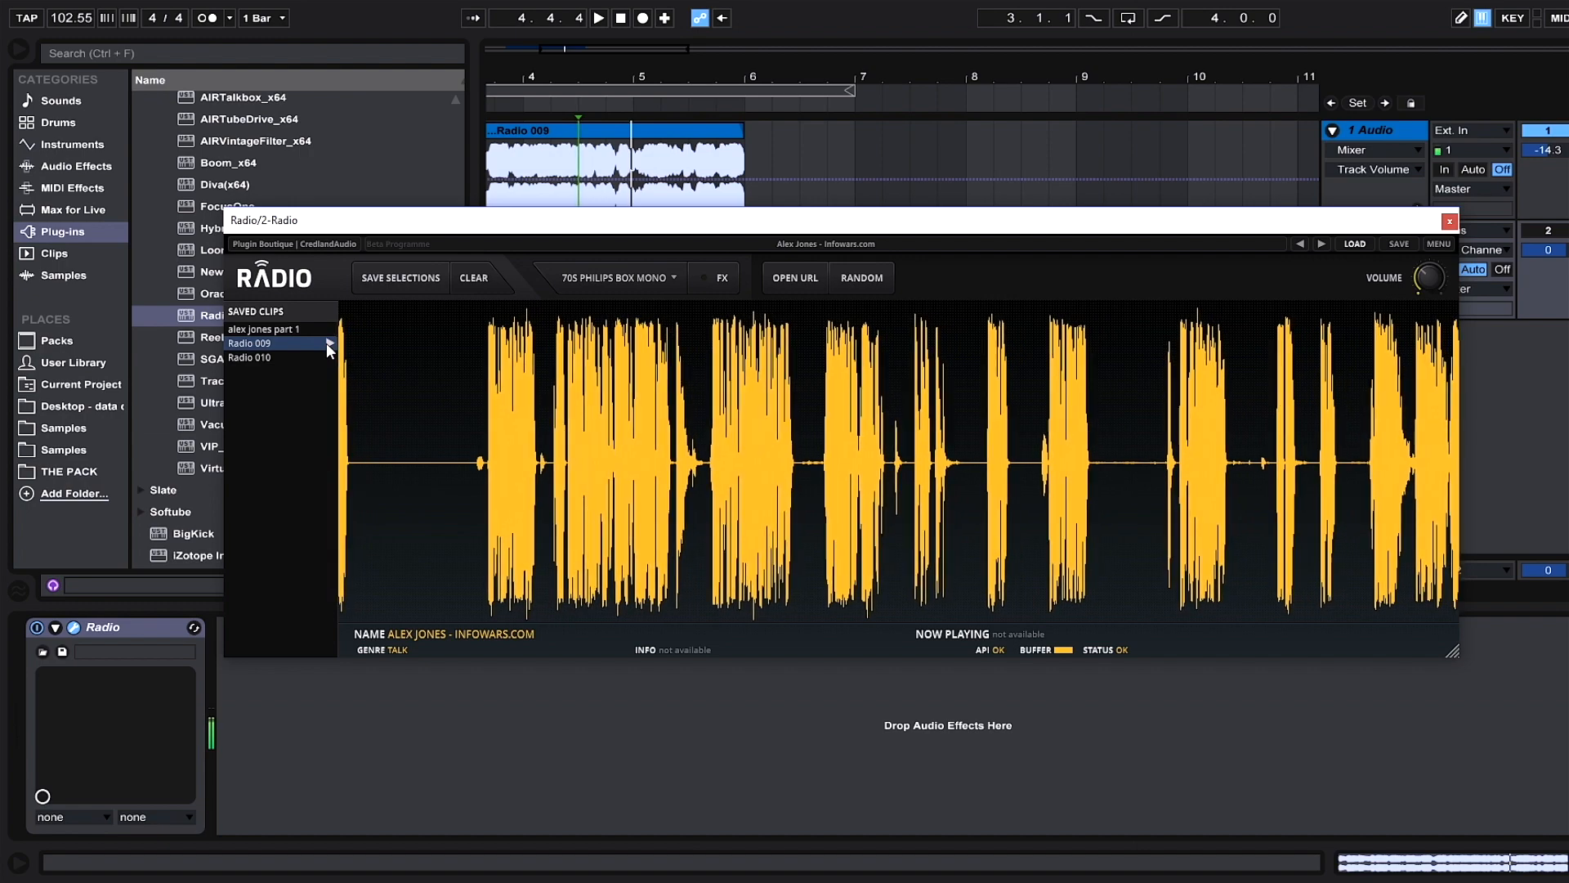
{"action": "right_click", "coordinate": [267, 342]}
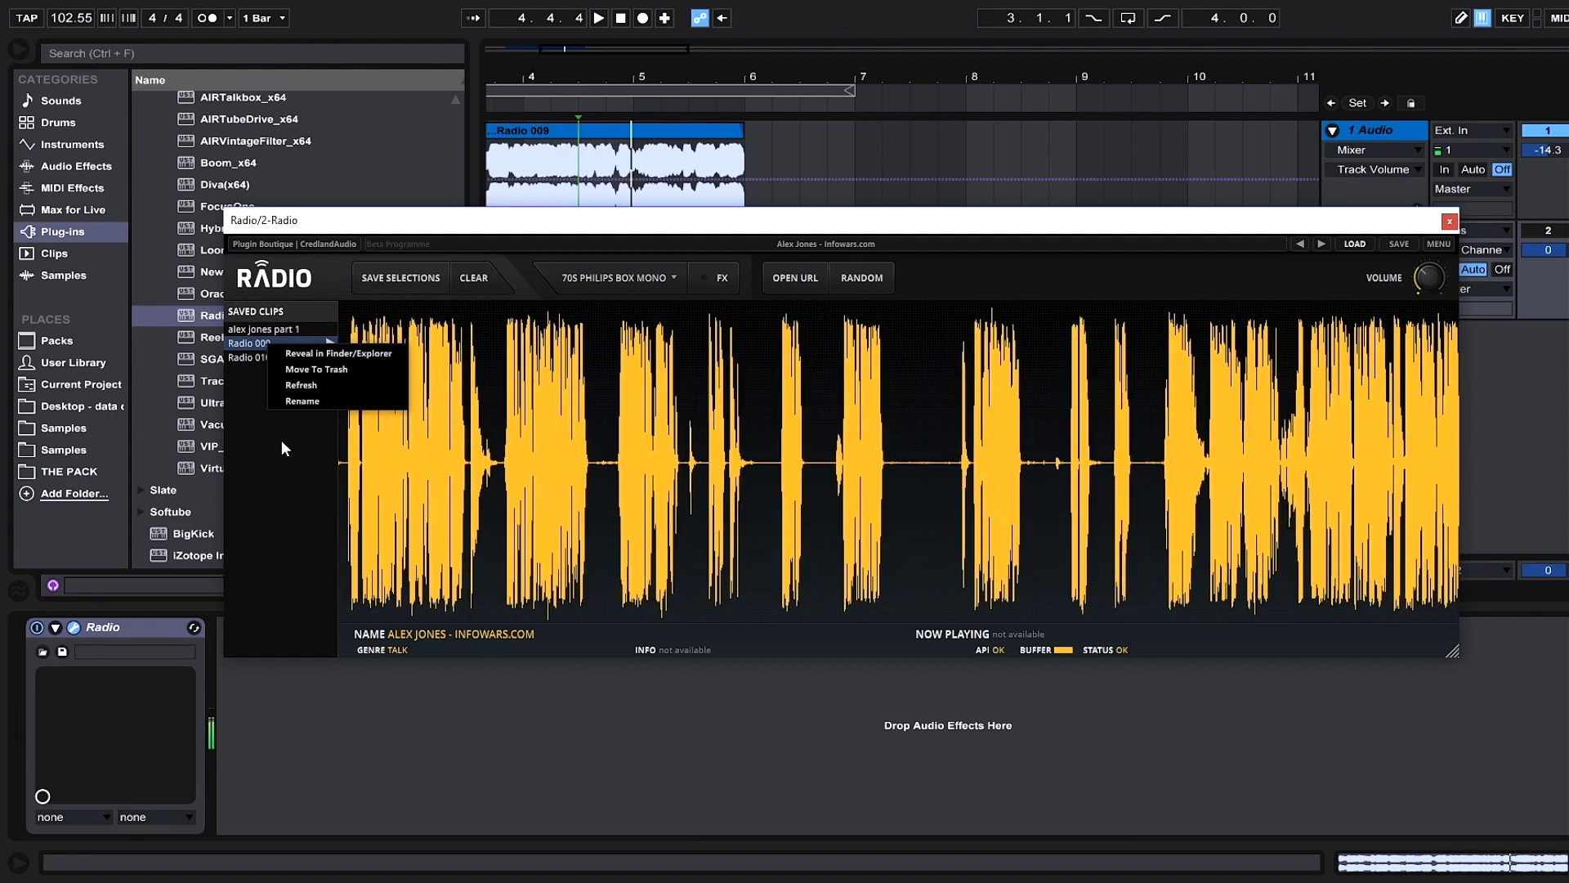
{"action": "left_click", "coordinate": [281, 440]}
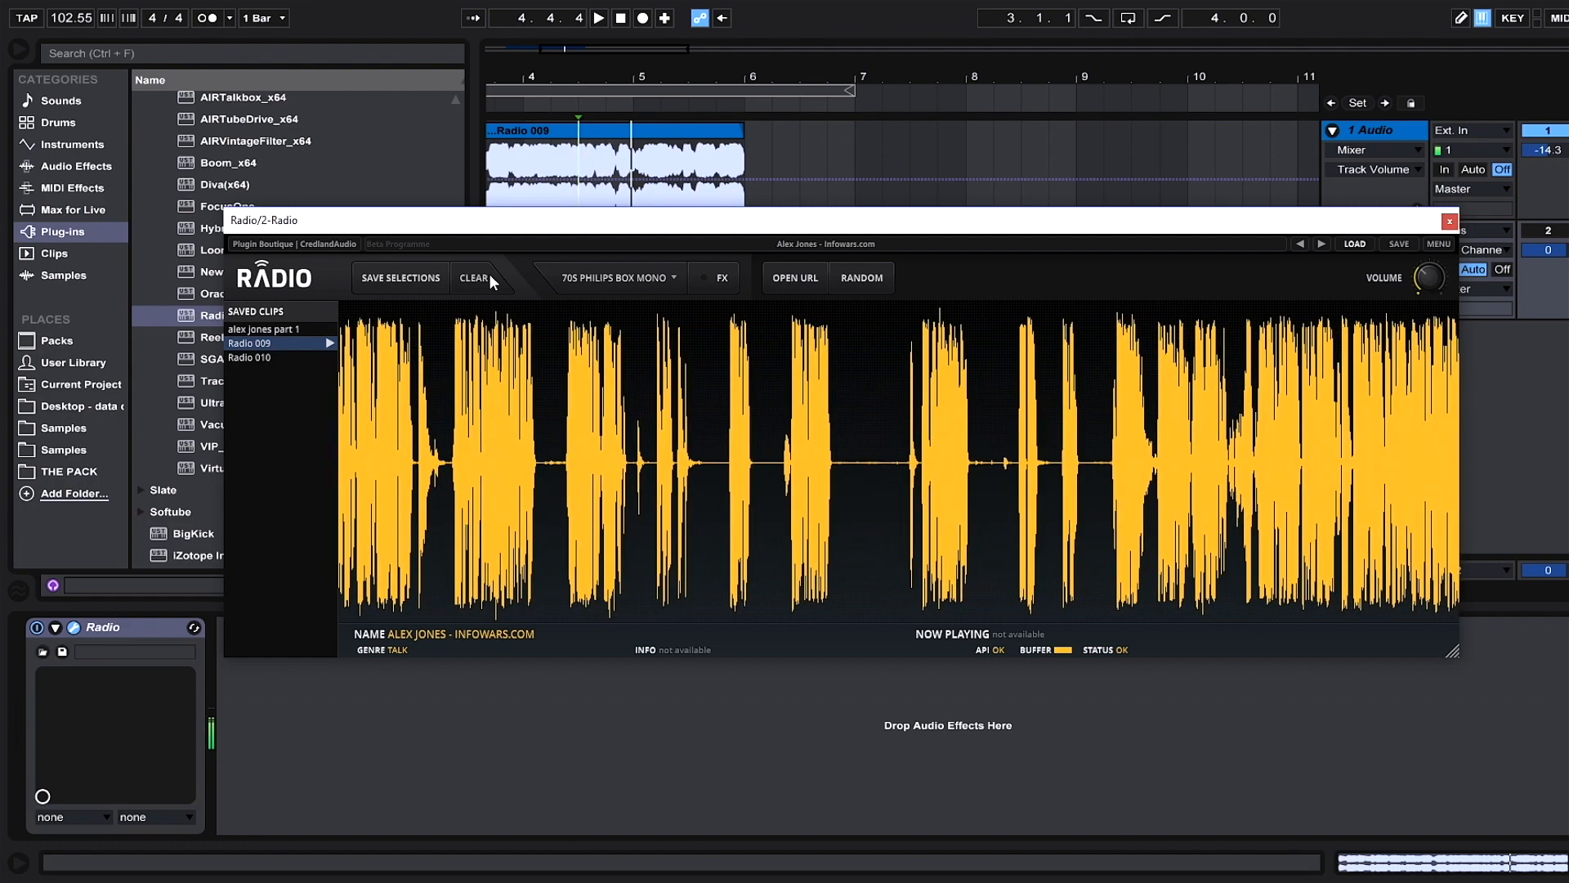
Mark a stretch of the paused waveform and clear the selection
{"action": "mouse_move", "coordinate": [590, 391]}
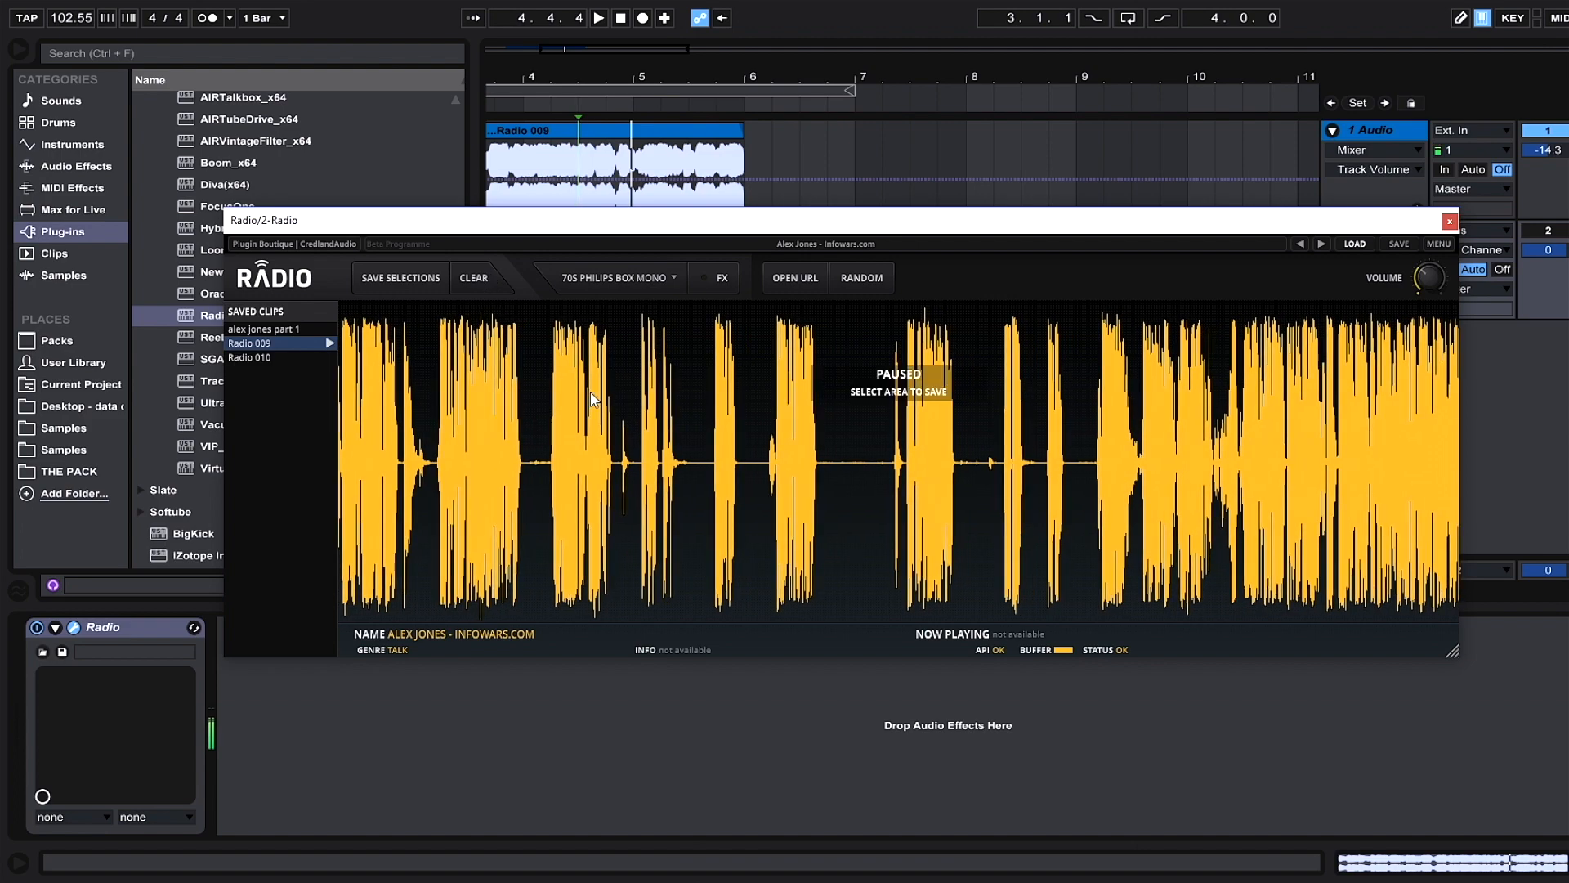
{"action": "left_click", "coordinate": [702, 401]}
{"action": "left_click", "coordinate": [476, 278]}
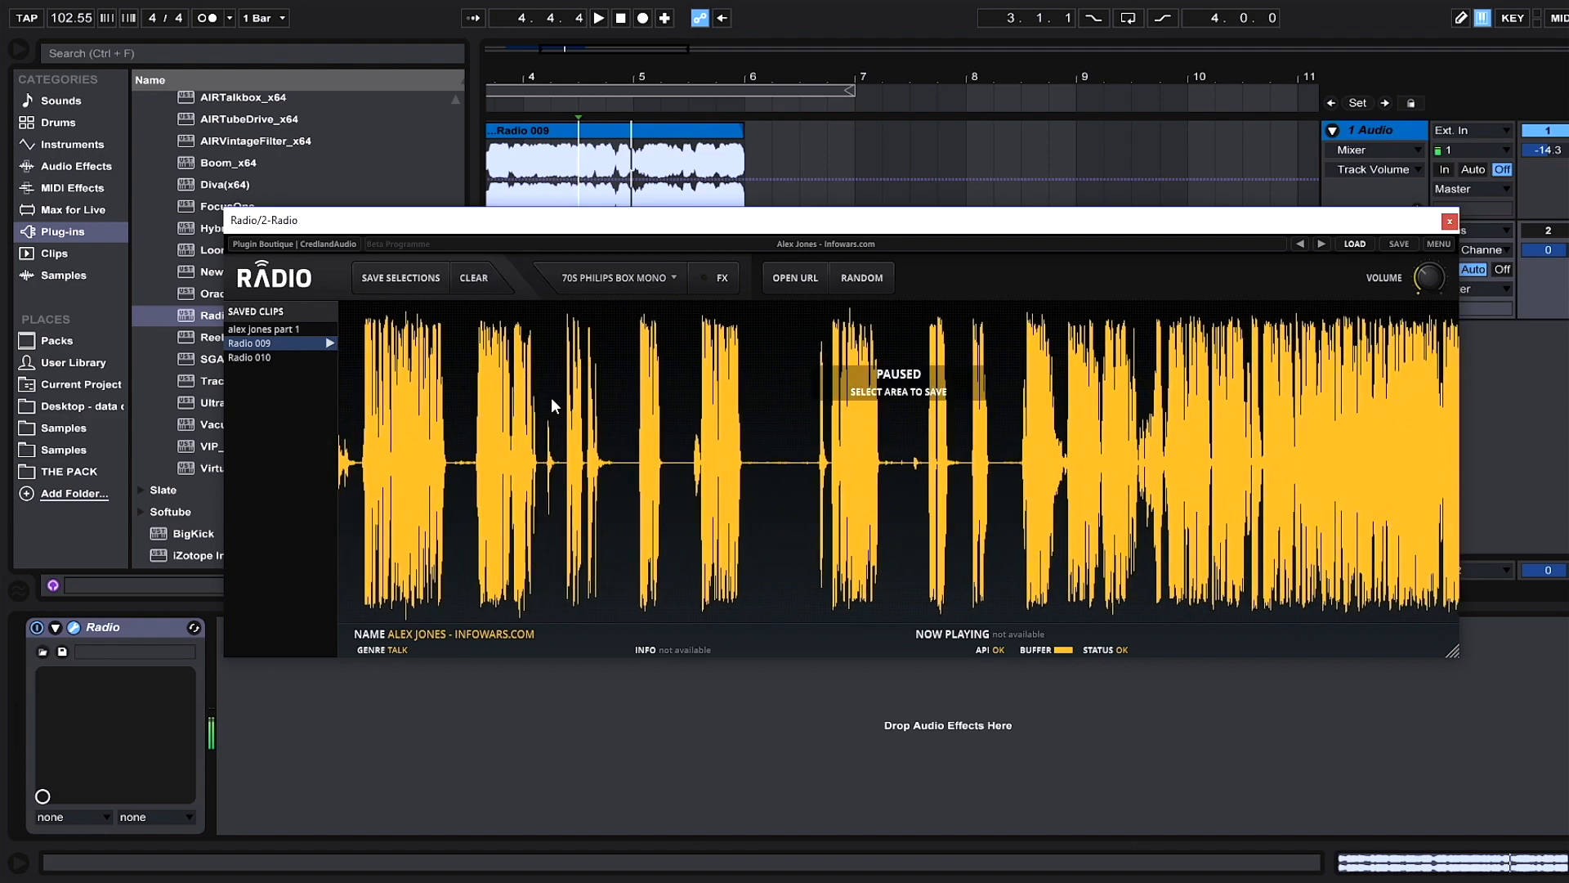
Mark three separate bursts of speech in the waveform and save all the selections as clips
{"action": "left_click", "coordinate": [561, 448]}
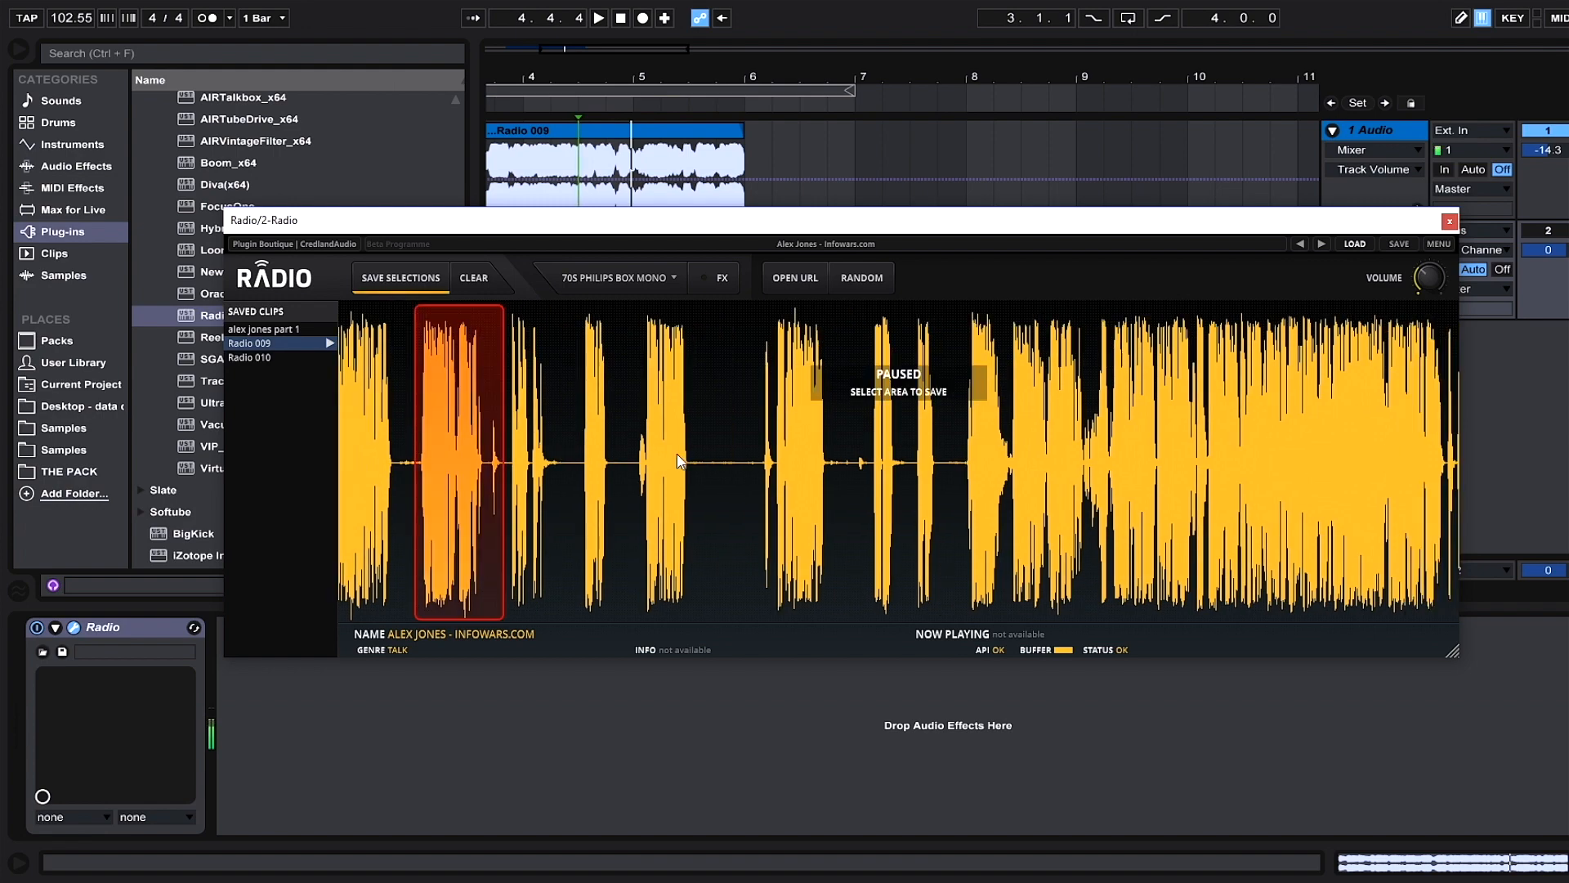
{"action": "left_click", "coordinate": [711, 452]}
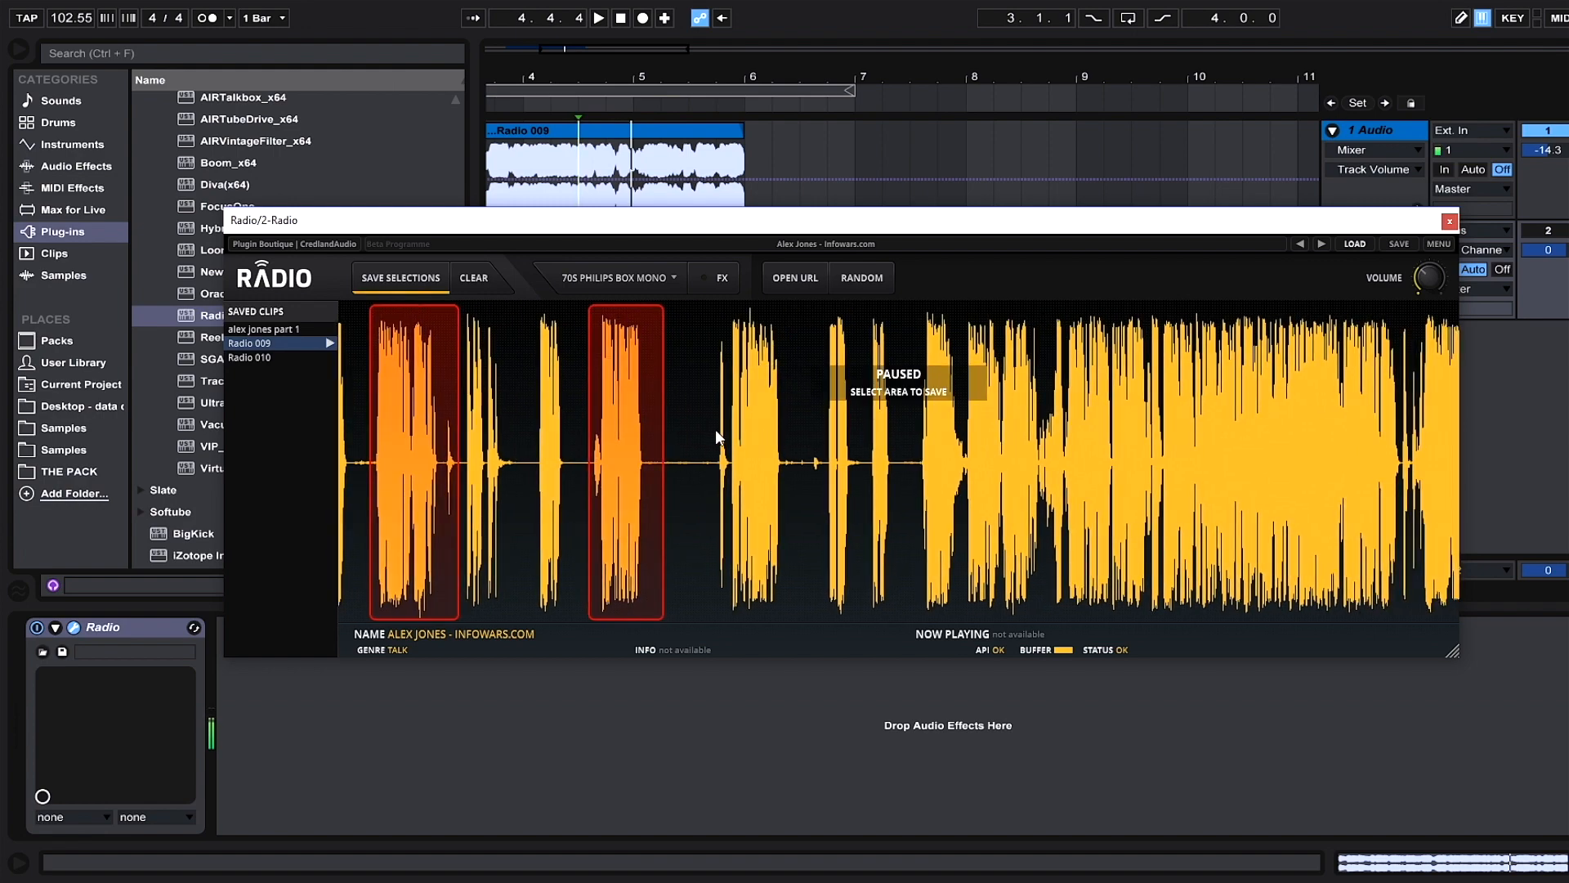
{"action": "left_click", "coordinate": [803, 448]}
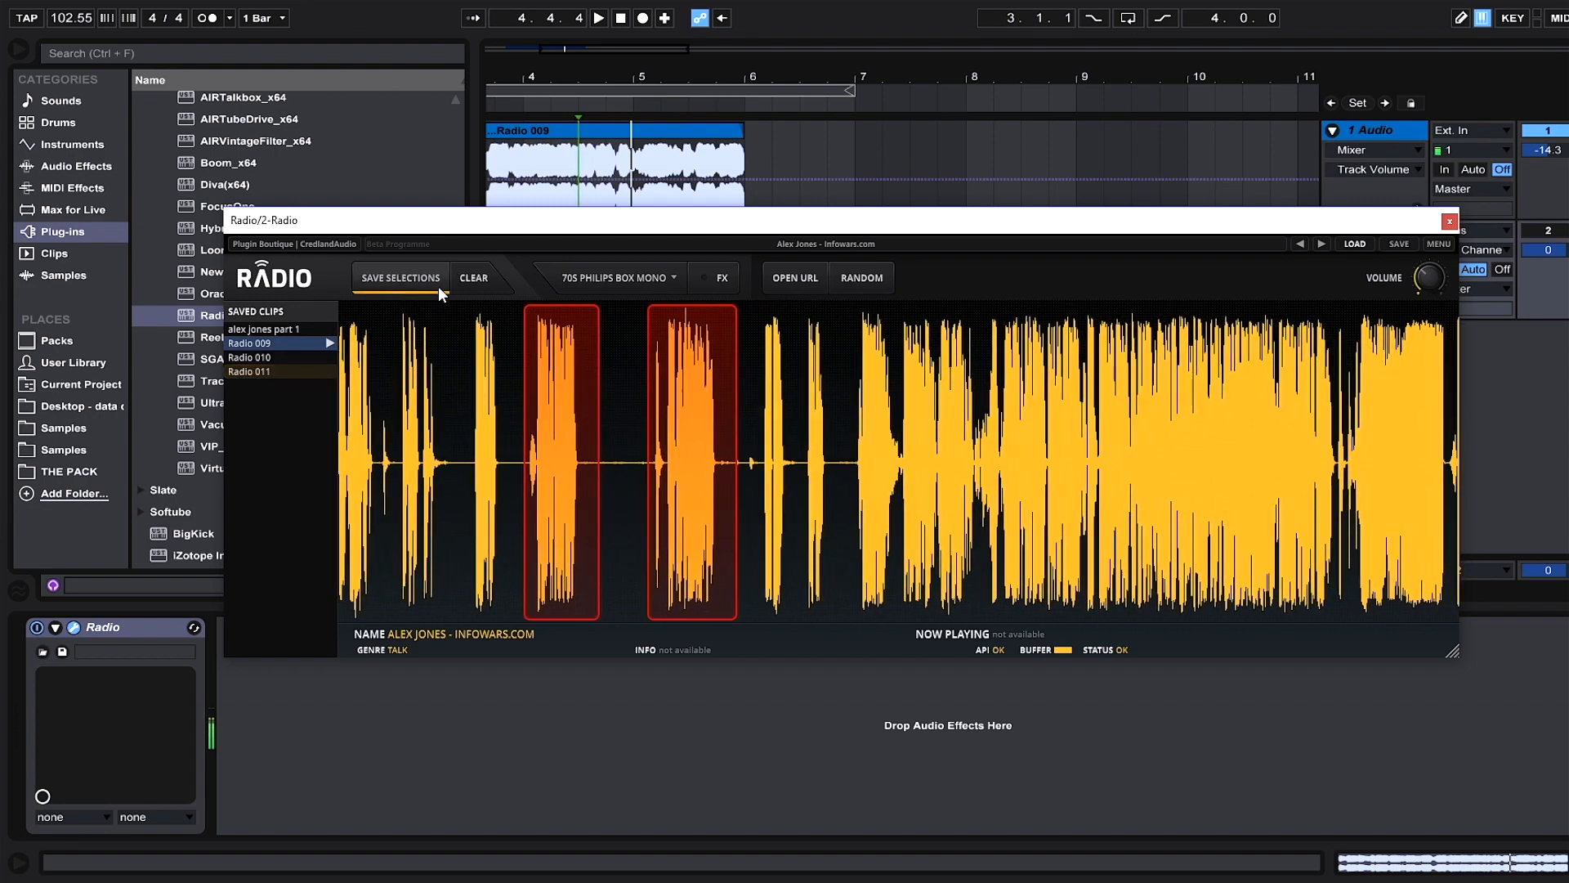
{"action": "left_click", "coordinate": [405, 278]}
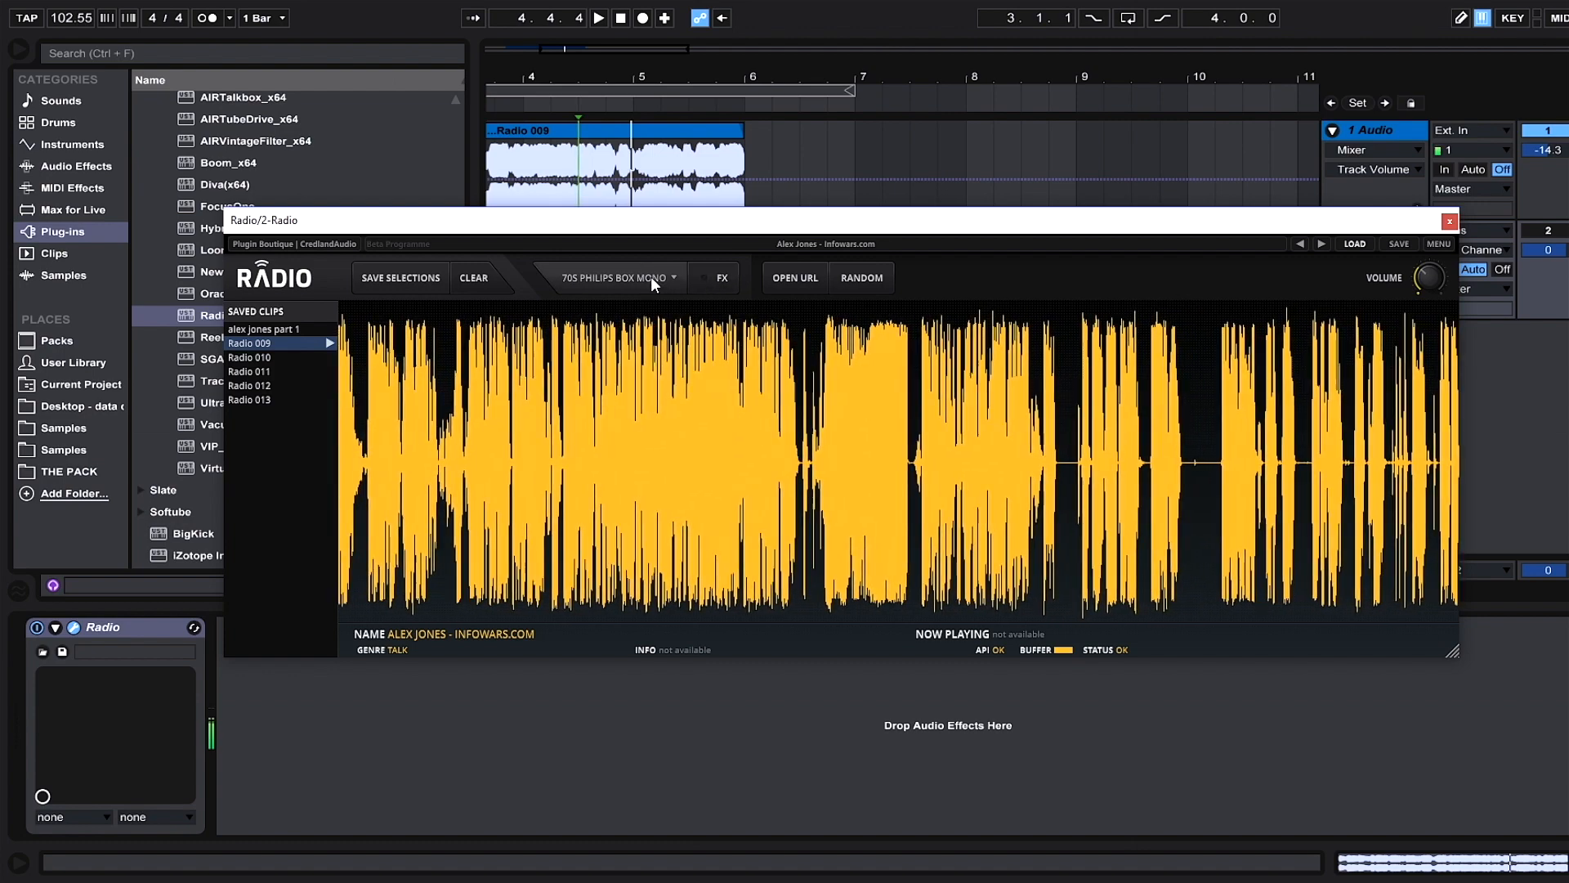
Choose the Portable Stereo speaker preset, activate track 2, and enable the radio's FX
{"action": "left_click", "coordinate": [651, 277]}
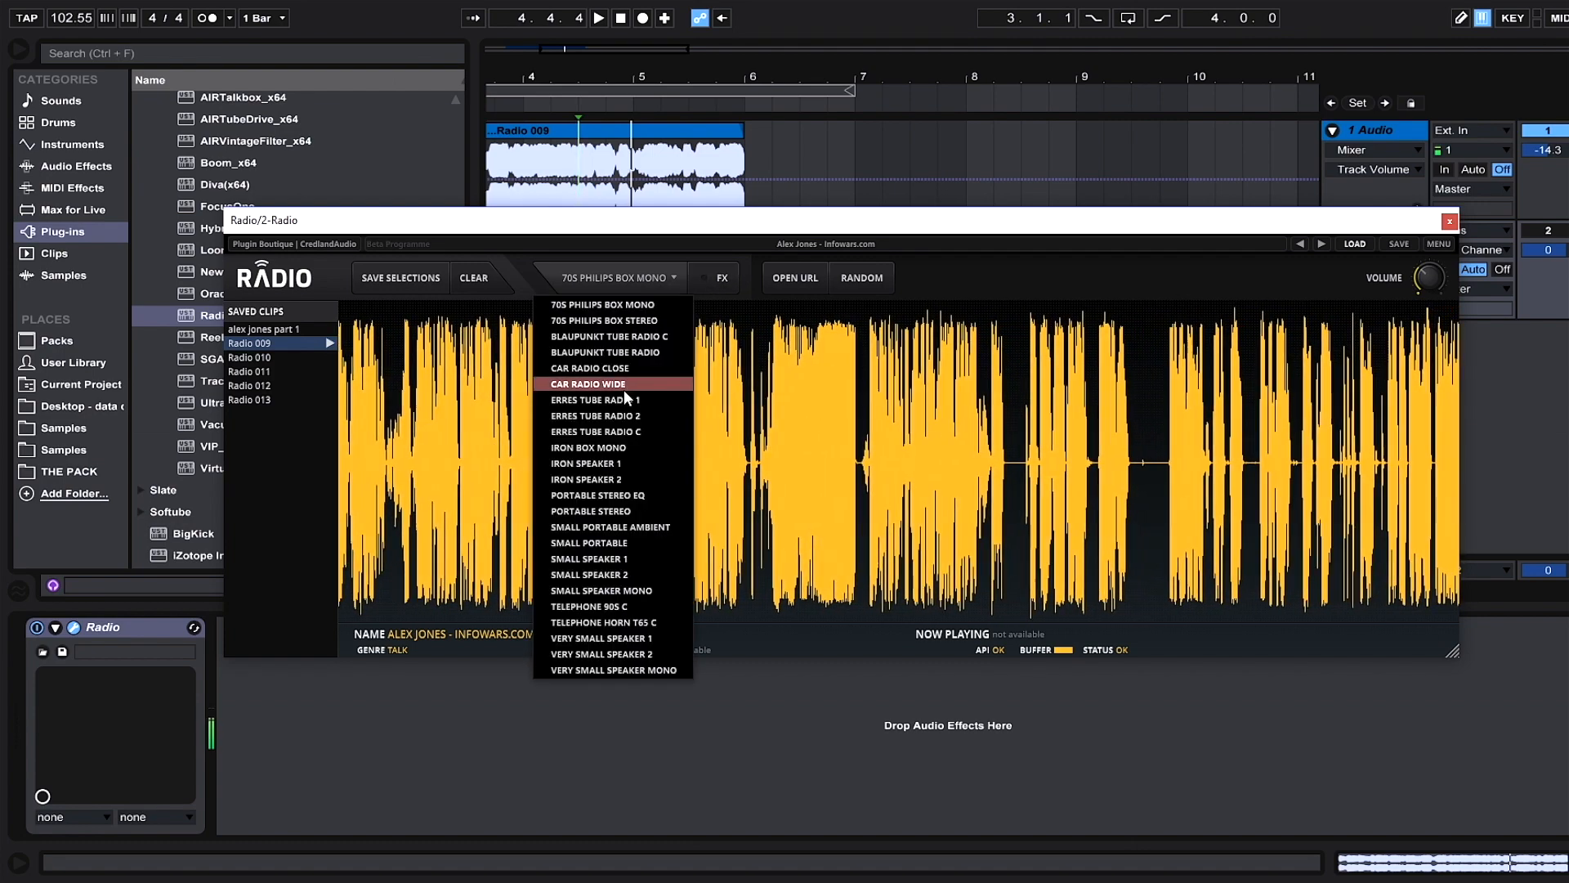
{"action": "left_click", "coordinate": [616, 508]}
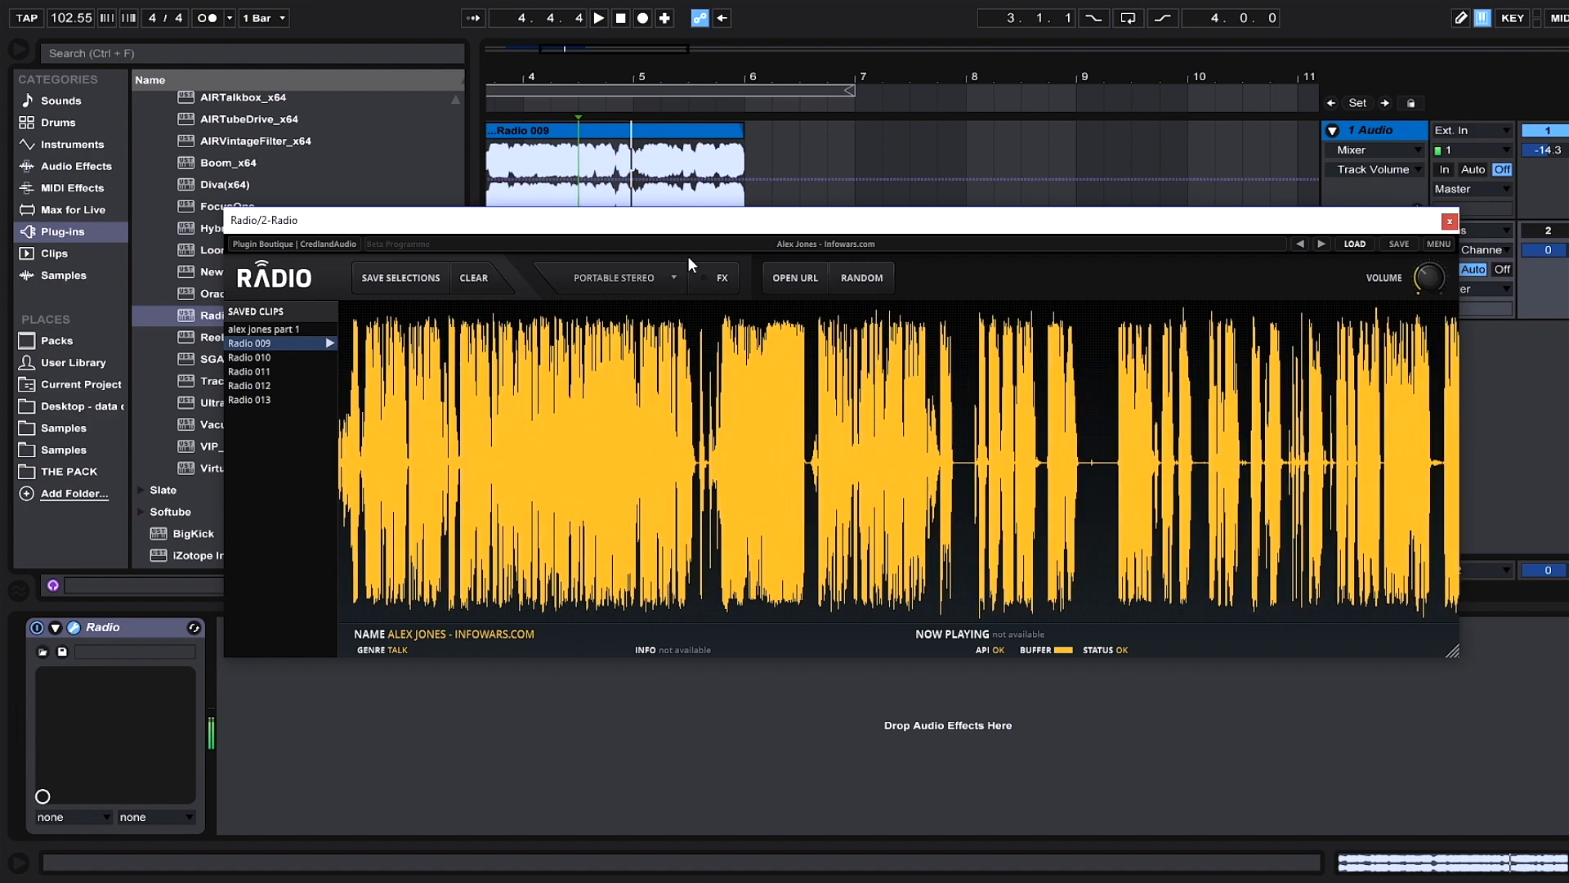
{"action": "left_click", "coordinate": [1548, 232]}
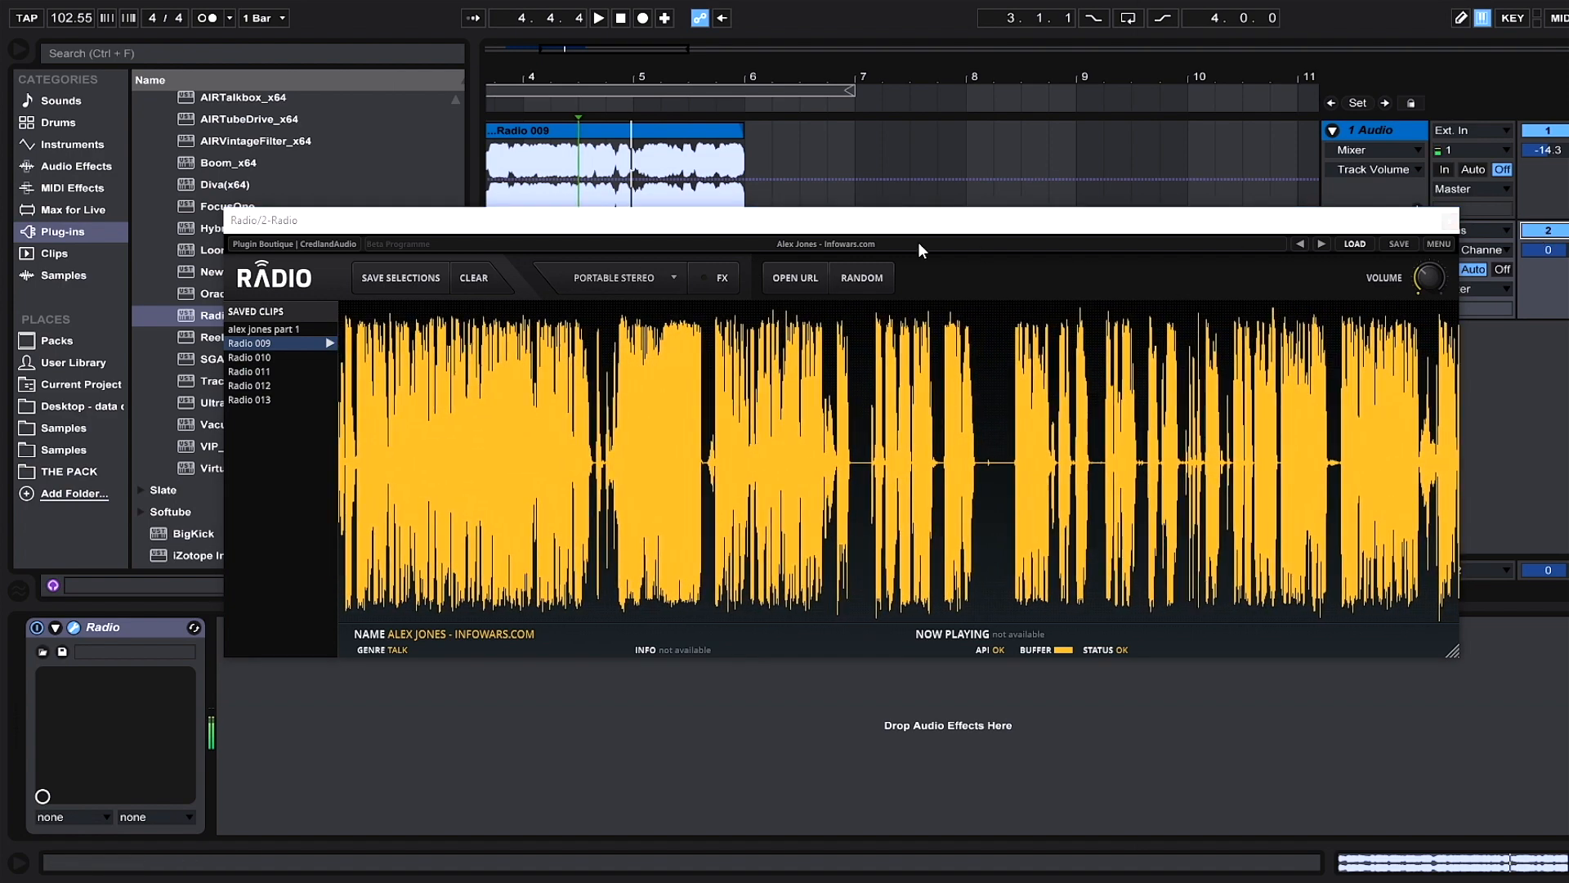
{"action": "left_click", "coordinate": [704, 278]}
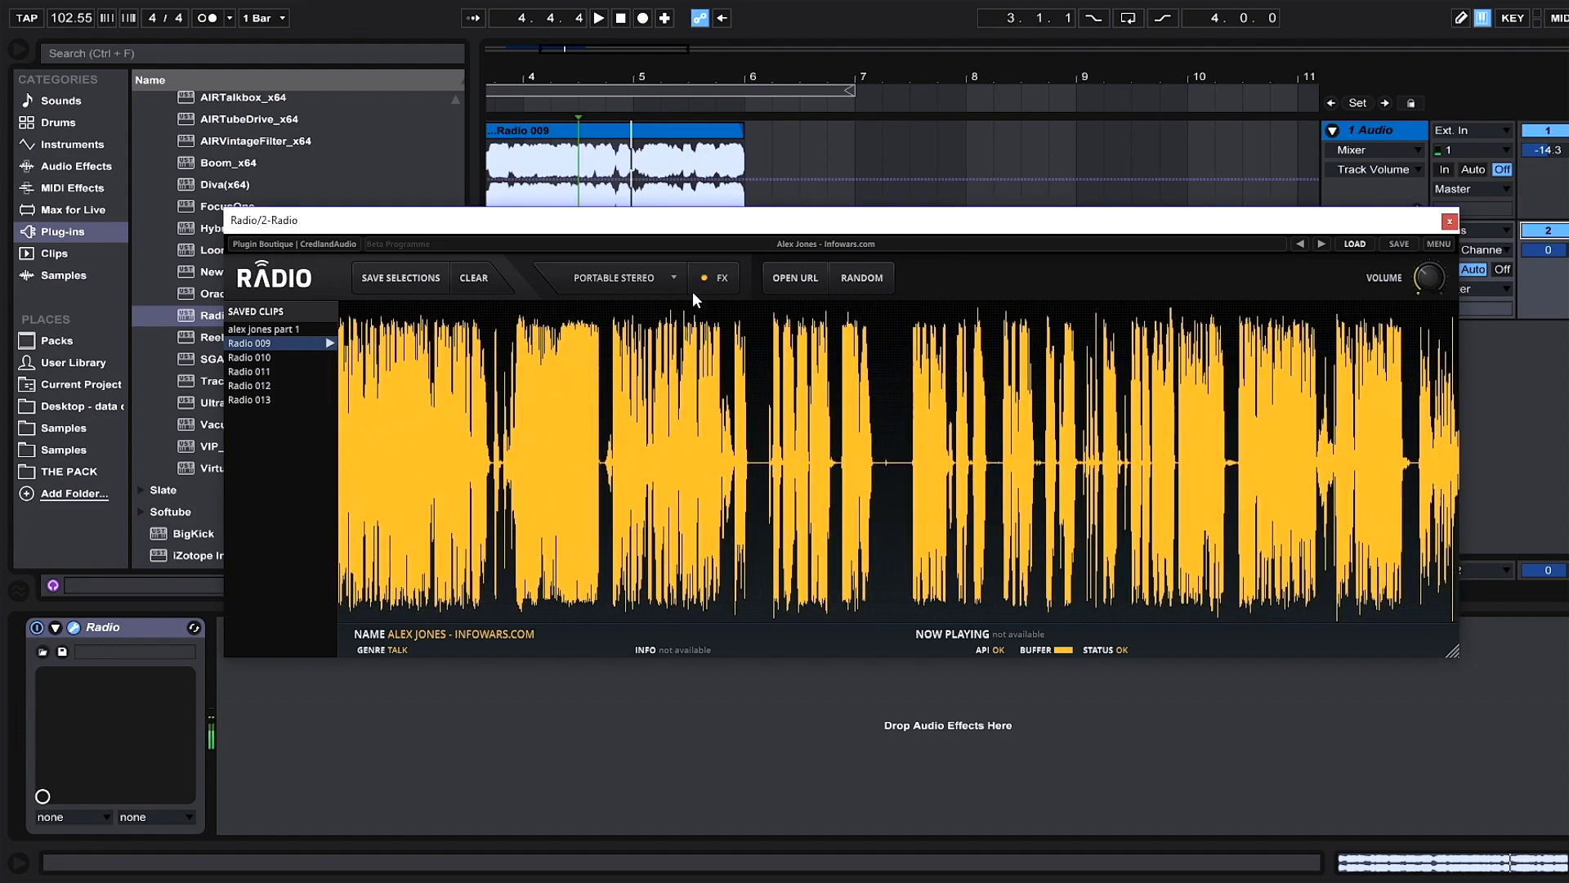
Switch the radio's speaker preset to 70s Philips Box Stereo
{"action": "left_click", "coordinate": [664, 278]}
{"action": "left_click", "coordinate": [621, 512]}
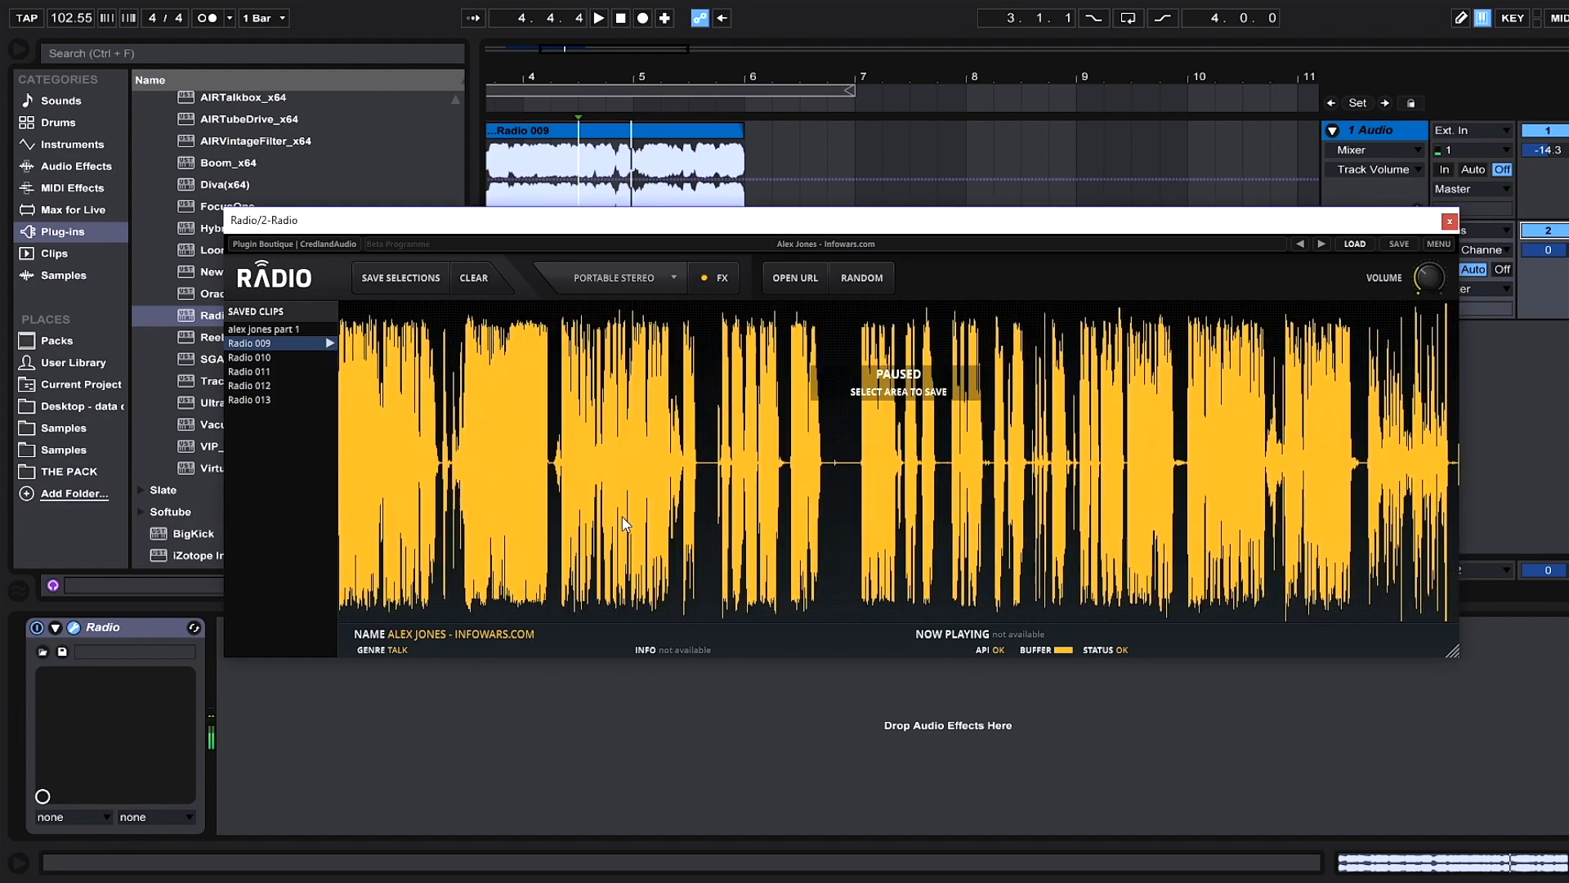
{"action": "left_click", "coordinate": [690, 313]}
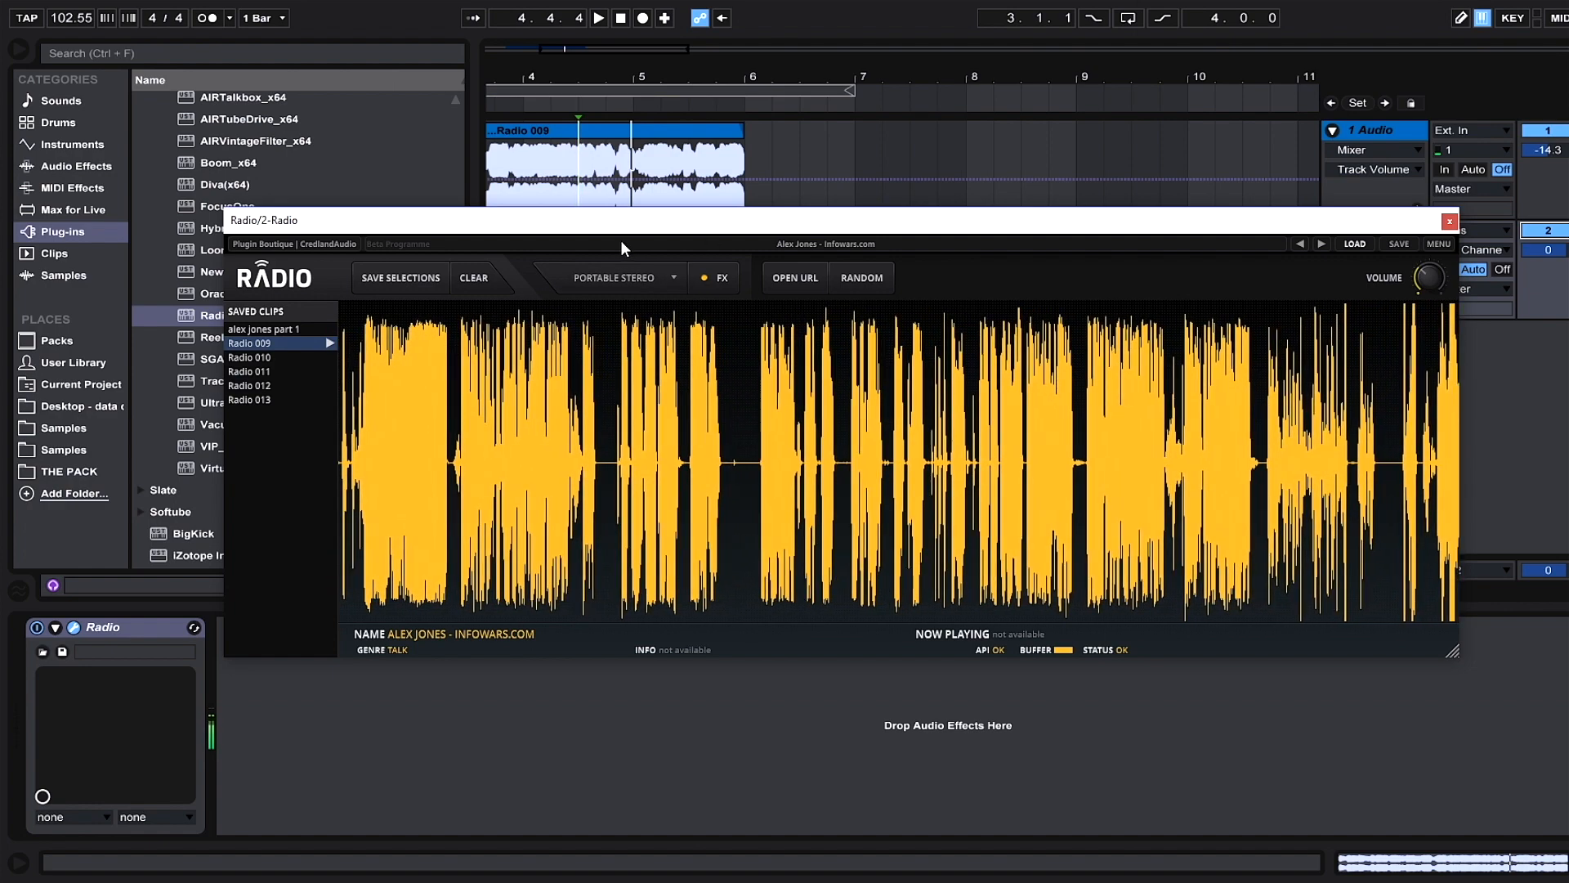
{"action": "left_click", "coordinate": [636, 280]}
{"action": "left_click", "coordinate": [620, 320]}
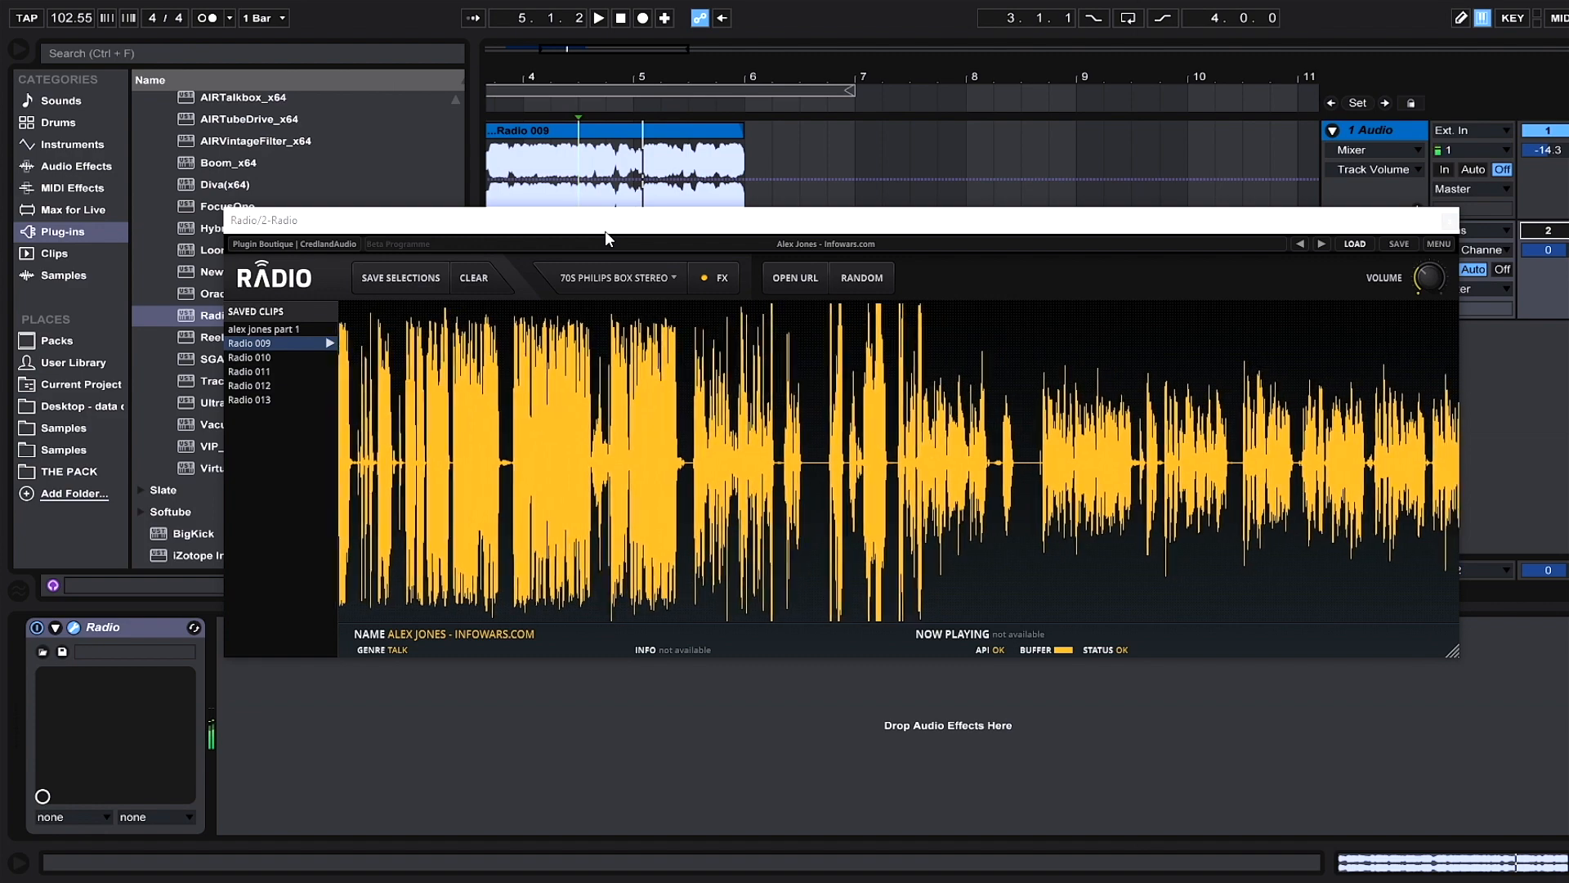
Load a random radio station and turn off the speaker FX
{"action": "mouse_move", "coordinate": [1005, 374]}
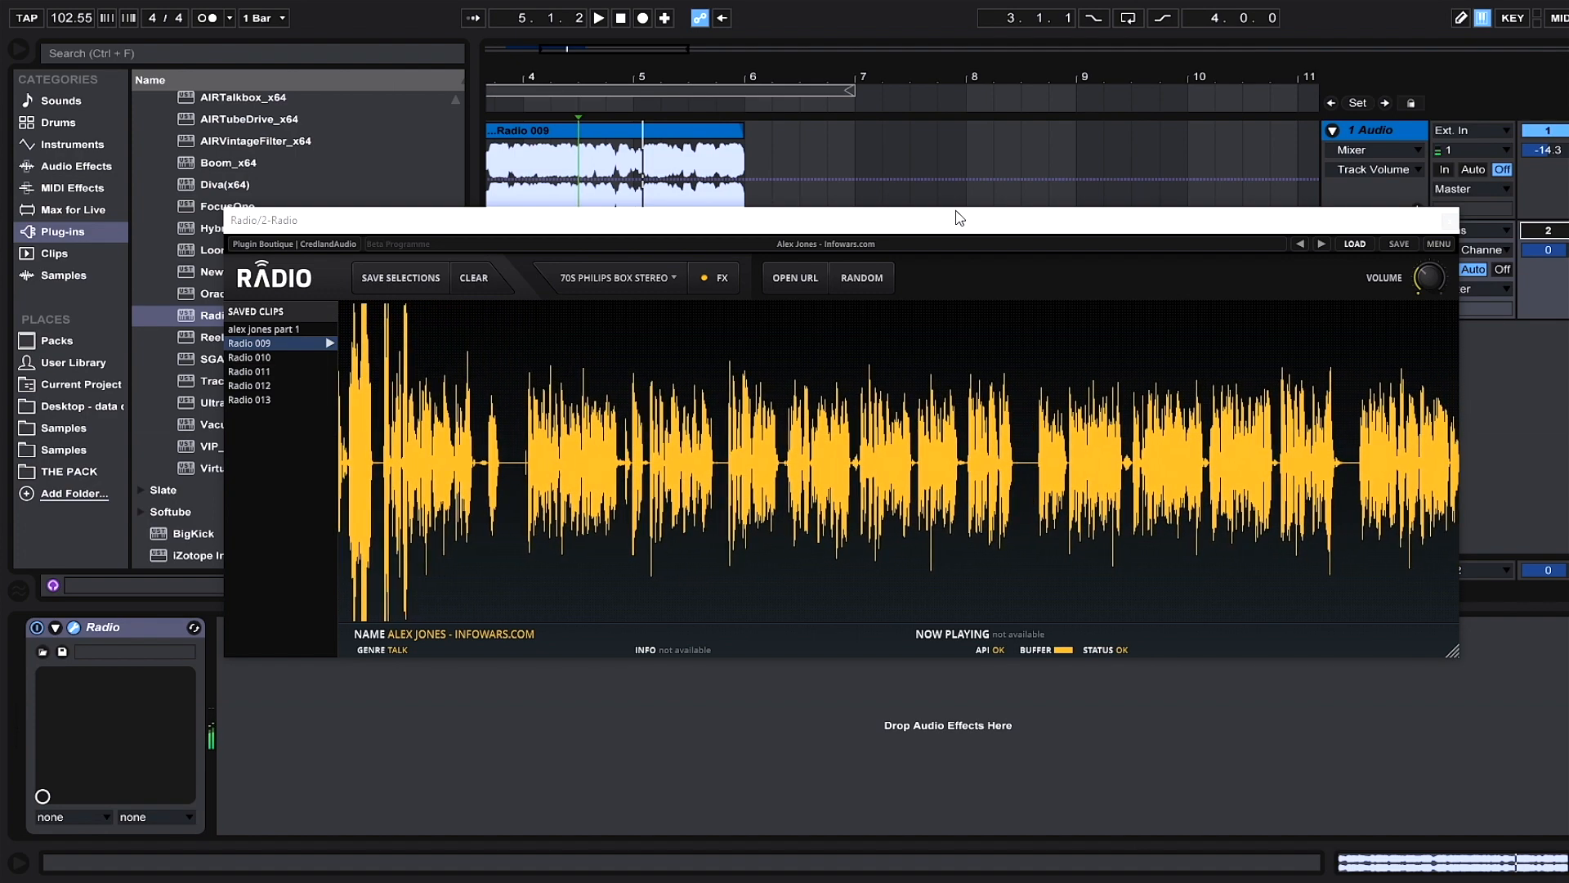
{"action": "left_click", "coordinate": [860, 278]}
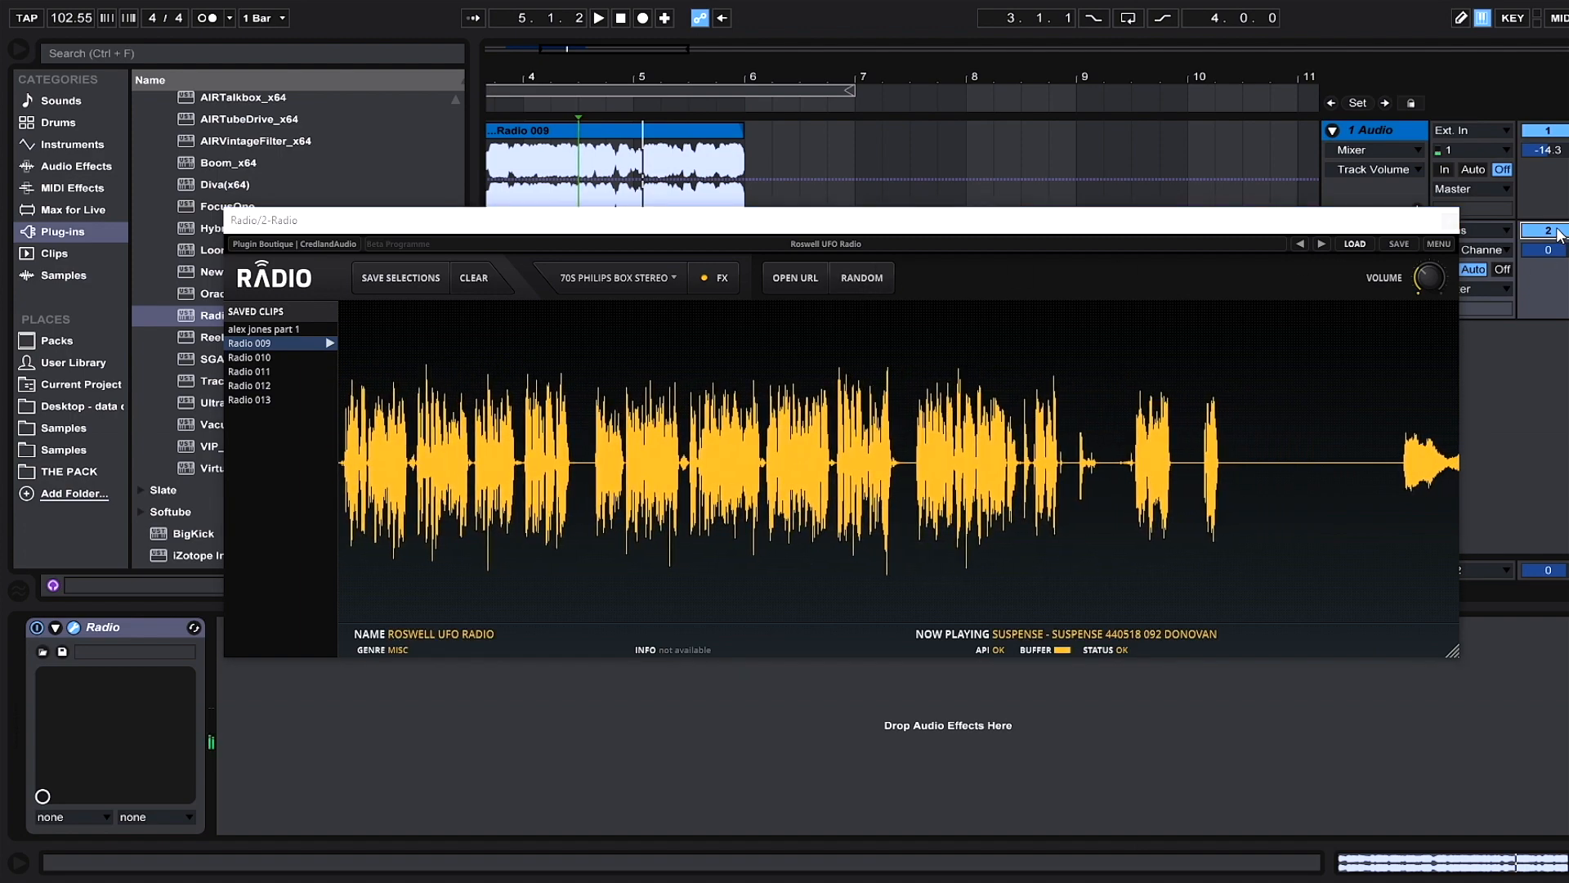
{"action": "left_click", "coordinate": [703, 278]}
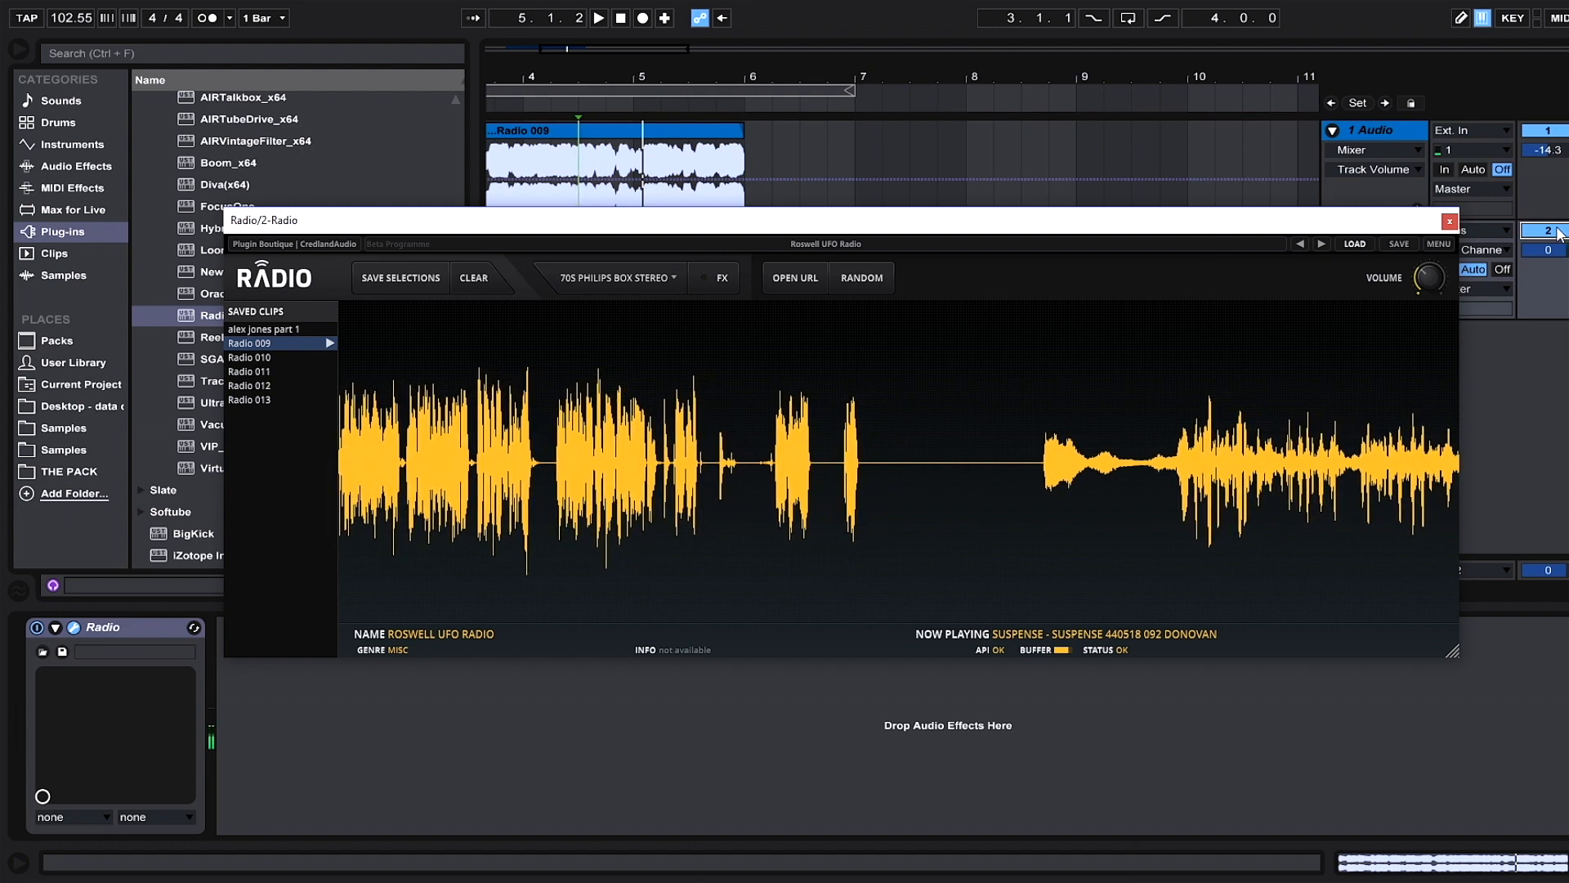
Mark a long stretch of the Roswell UFO Radio waveform following the silent gap and save it as a clip
{"action": "mouse_move", "coordinate": [1083, 375]}
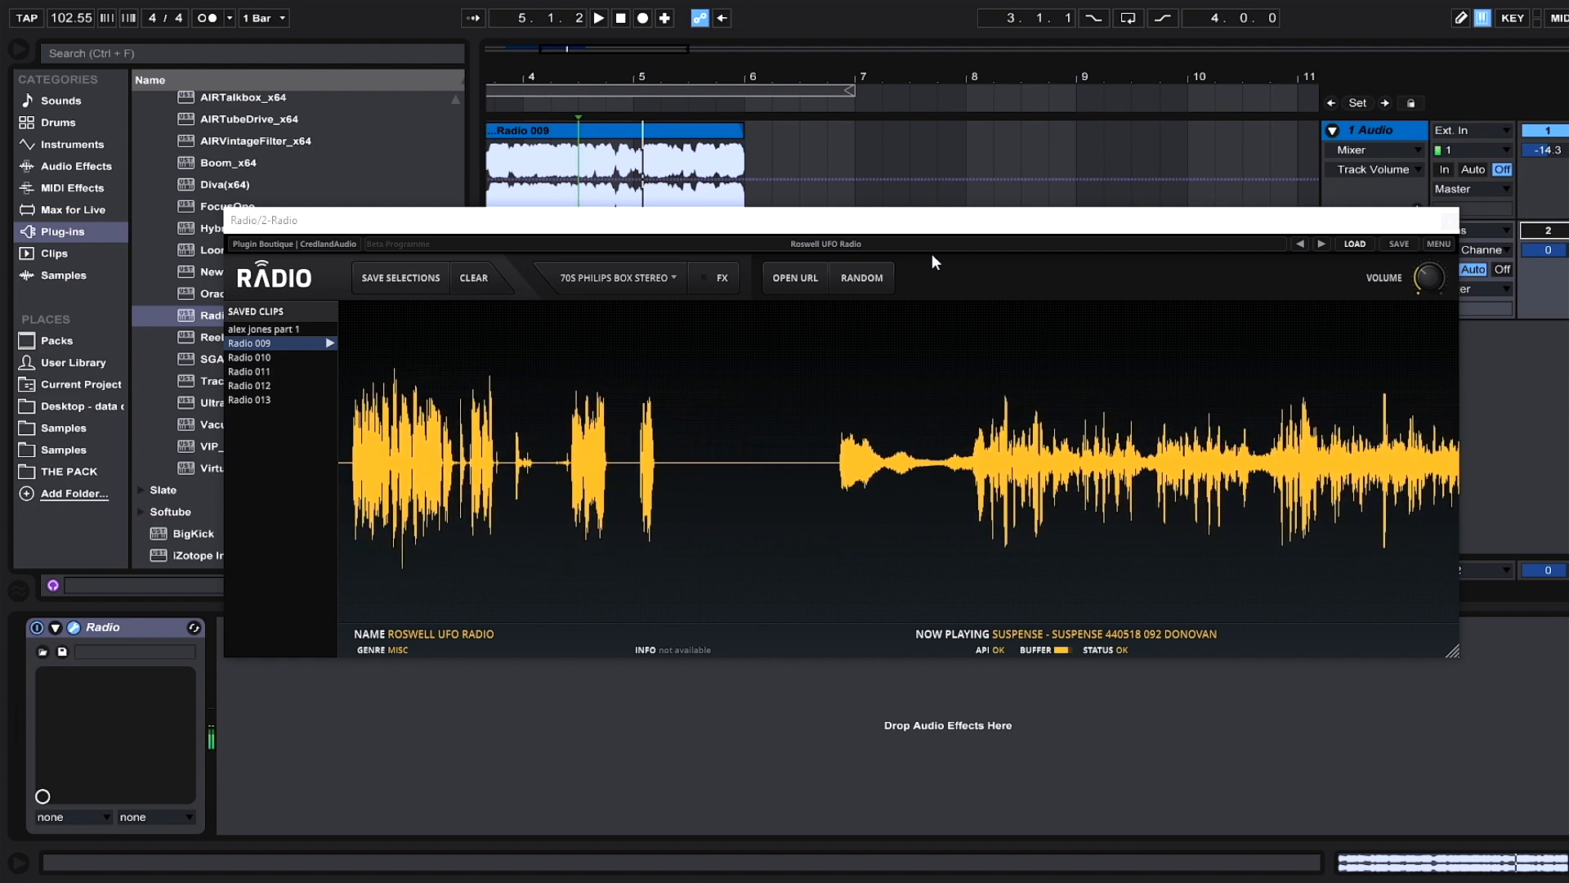
{"action": "mouse_move", "coordinate": [962, 443]}
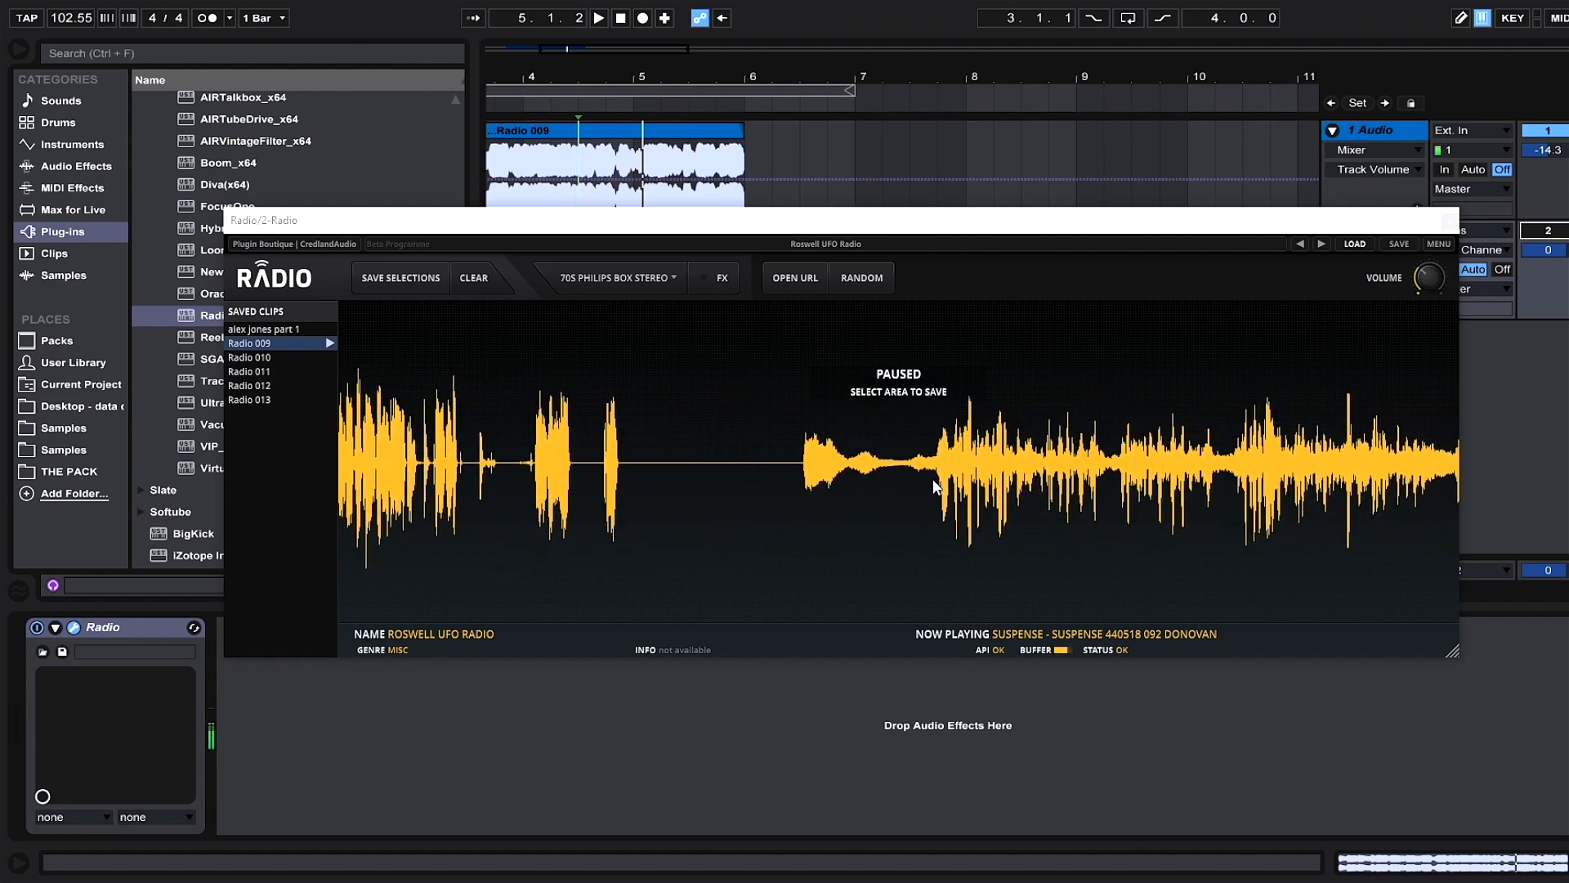
{"action": "left_click_drag", "start_coordinate": [949, 486], "coordinate": [1339, 475]}
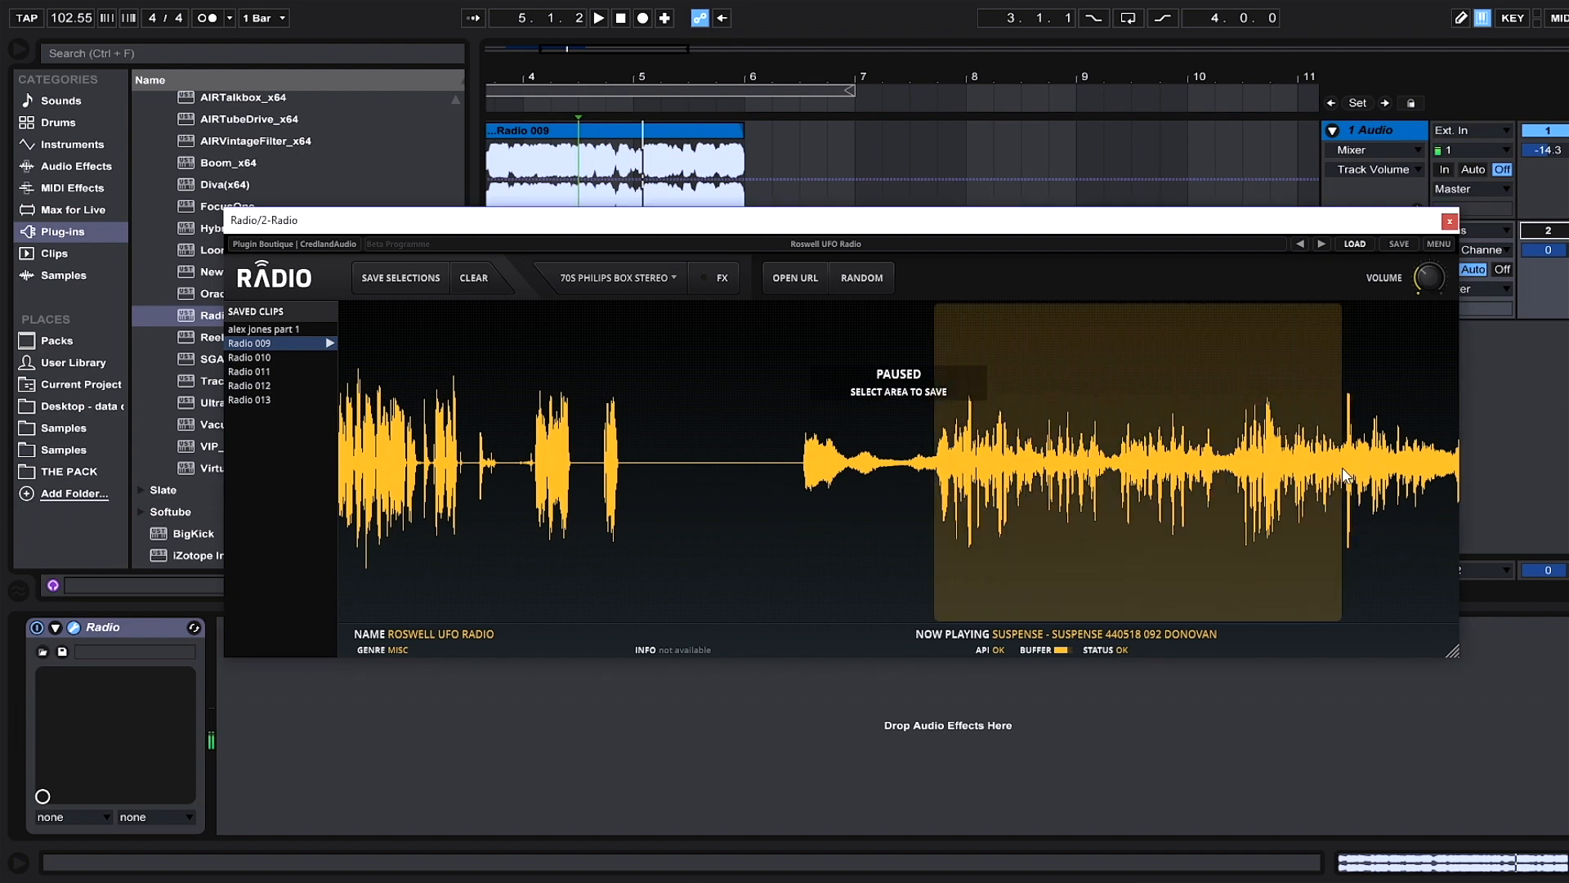
{"action": "left_click", "coordinate": [384, 281]}
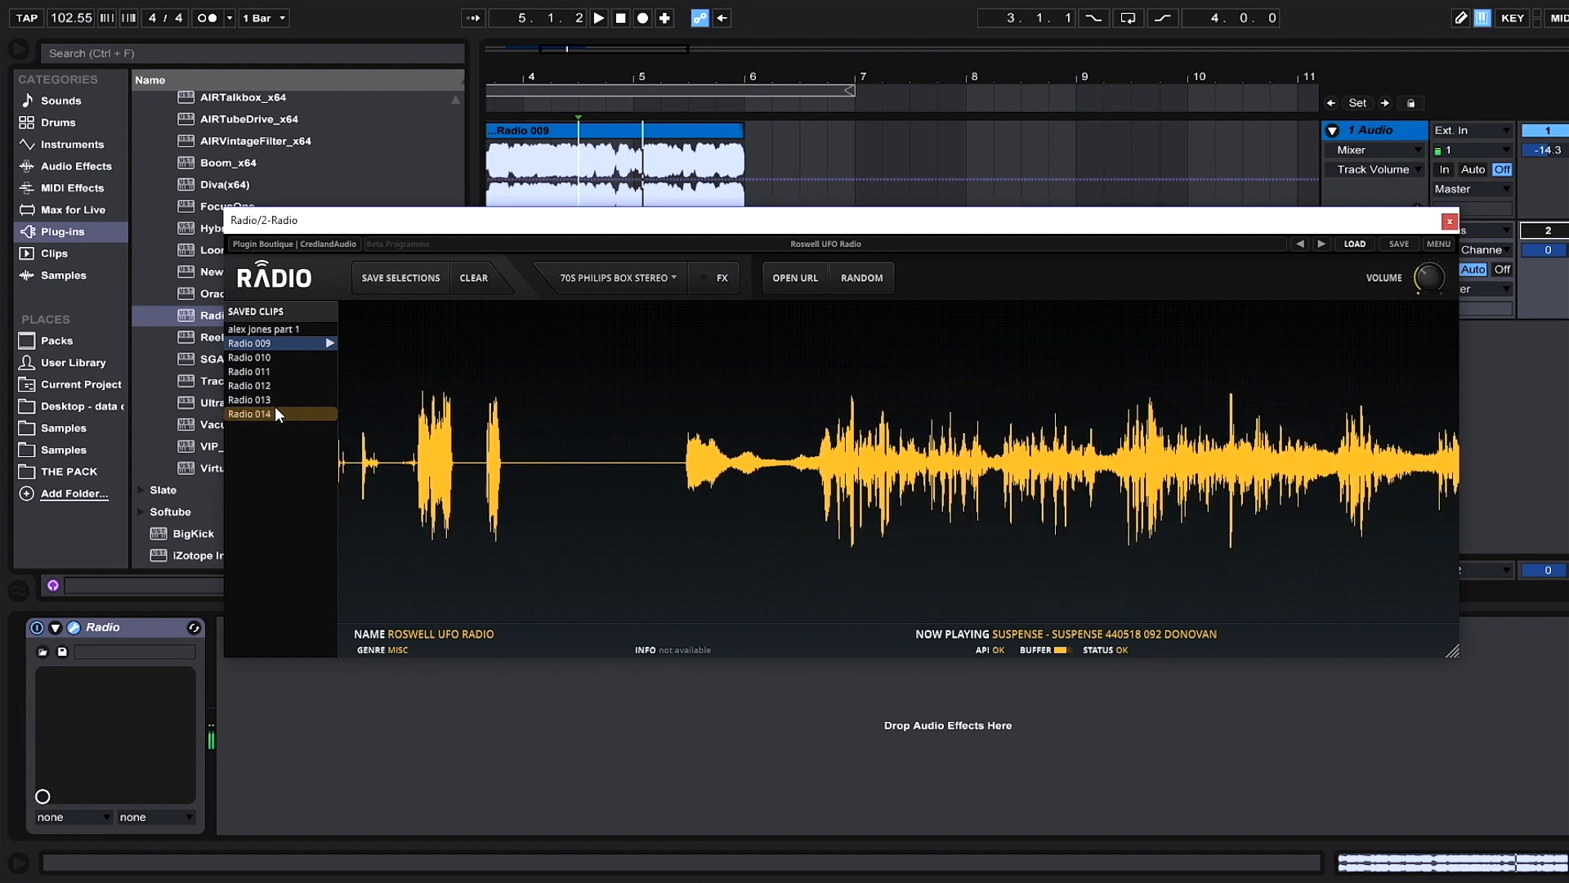
Place the saved clip Radio 014 on the 1 Audio track just after the Radio 009 clip
{"action": "left_click", "coordinate": [278, 414]}
{"action": "left_click_drag", "start_coordinate": [253, 411], "coordinate": [771, 181]}
{"action": "left_click_drag", "start_coordinate": [909, 67], "coordinate": [909, 16]}
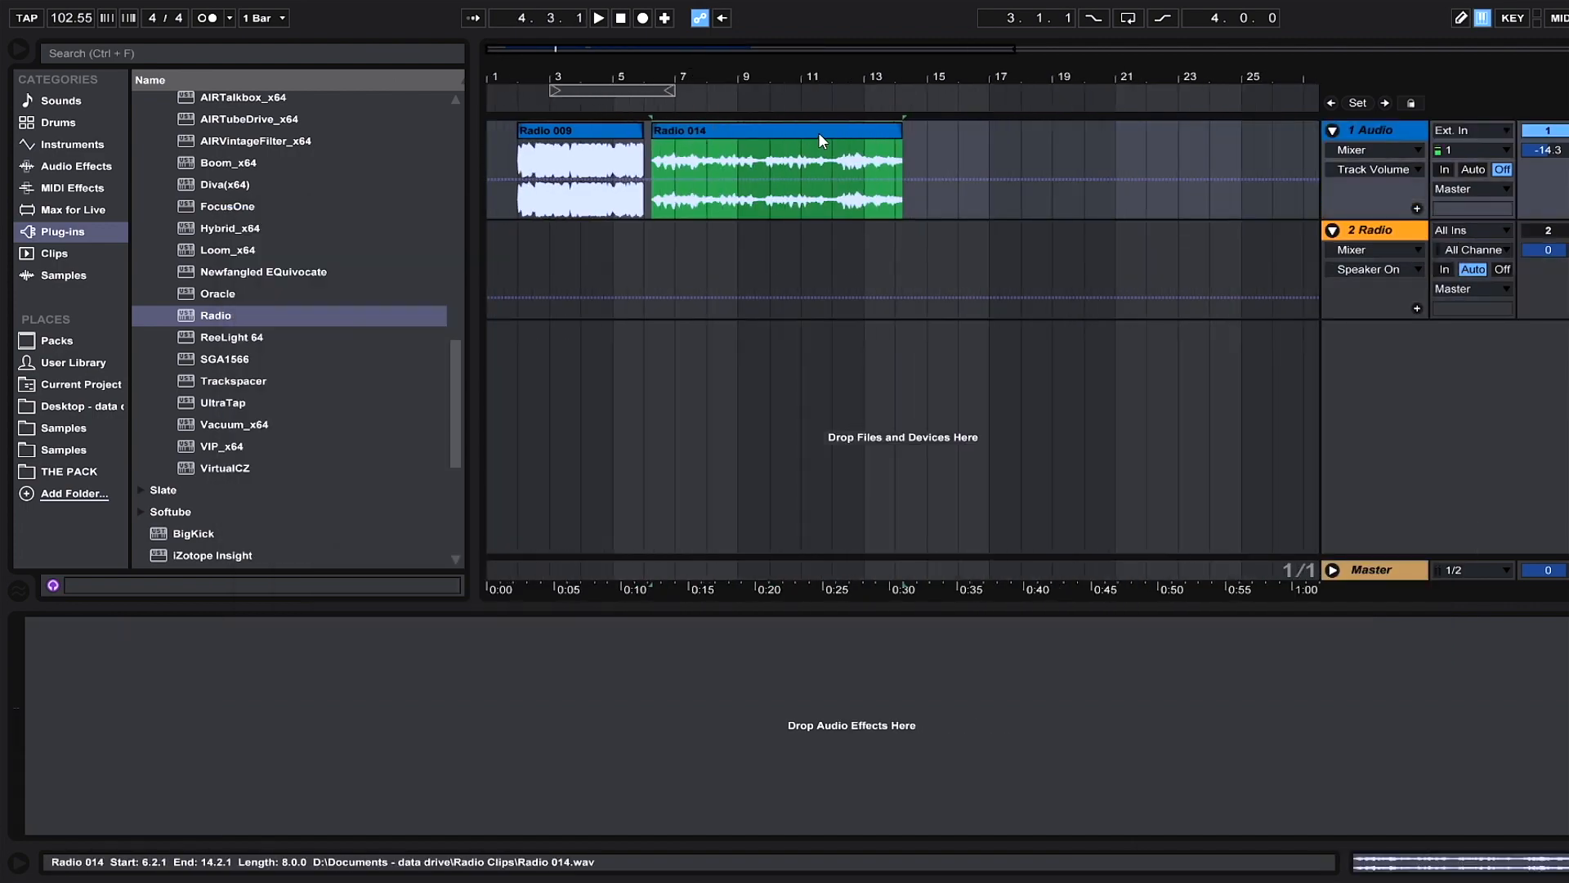
Bring back the radio from track 2, reveal the Radio 014 clip's file in its folder, and close the folder
{"action": "left_click", "coordinate": [1375, 235]}
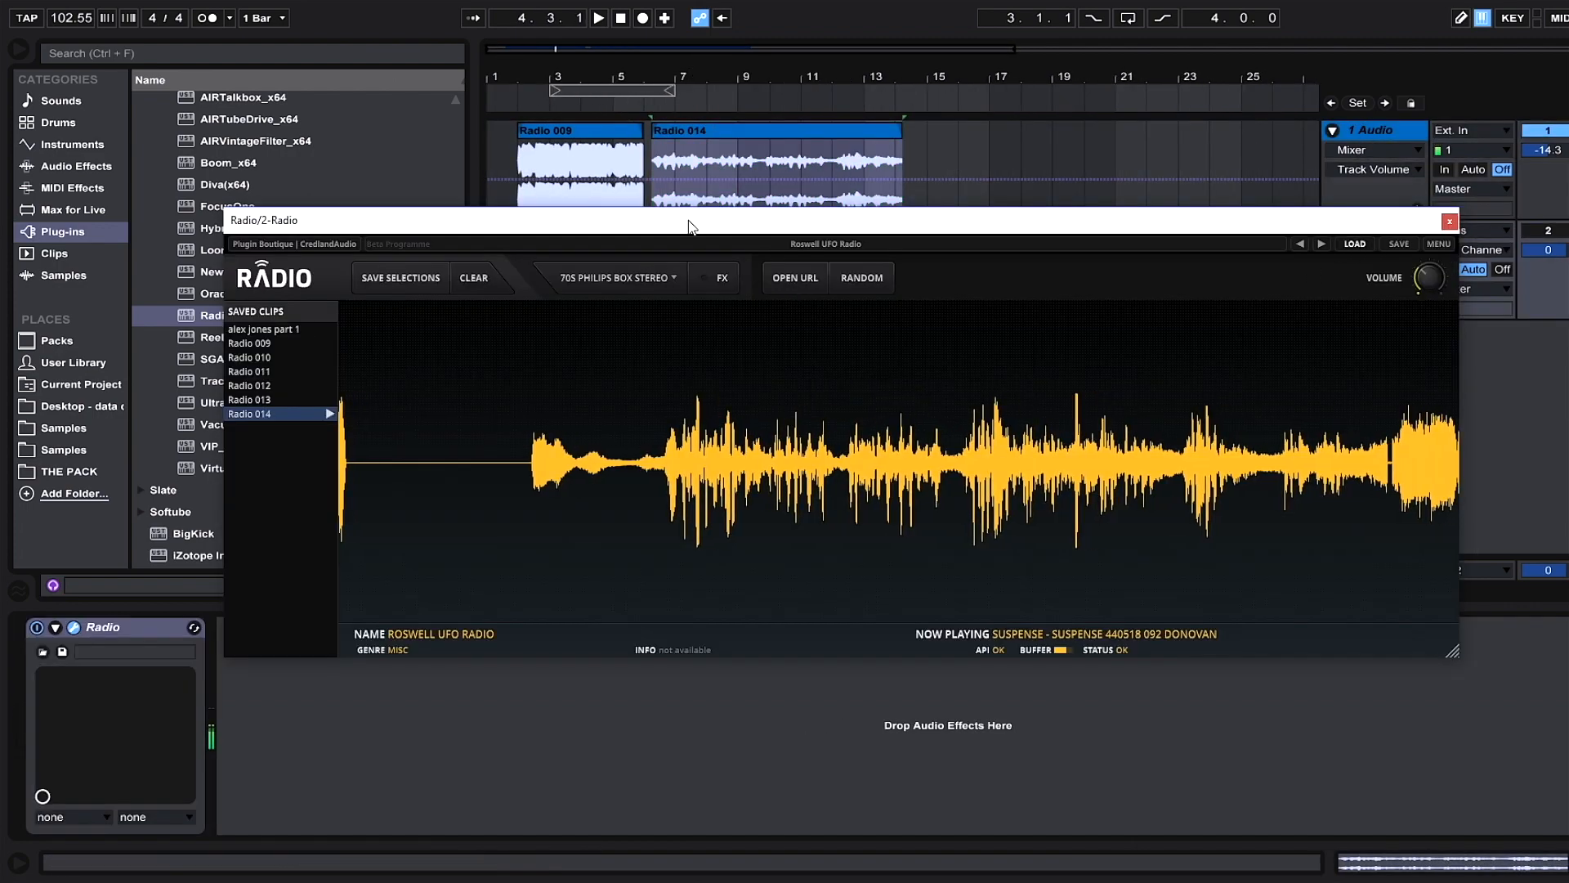
{"action": "left_click_drag", "start_coordinate": [773, 233], "coordinate": [725, 198]}
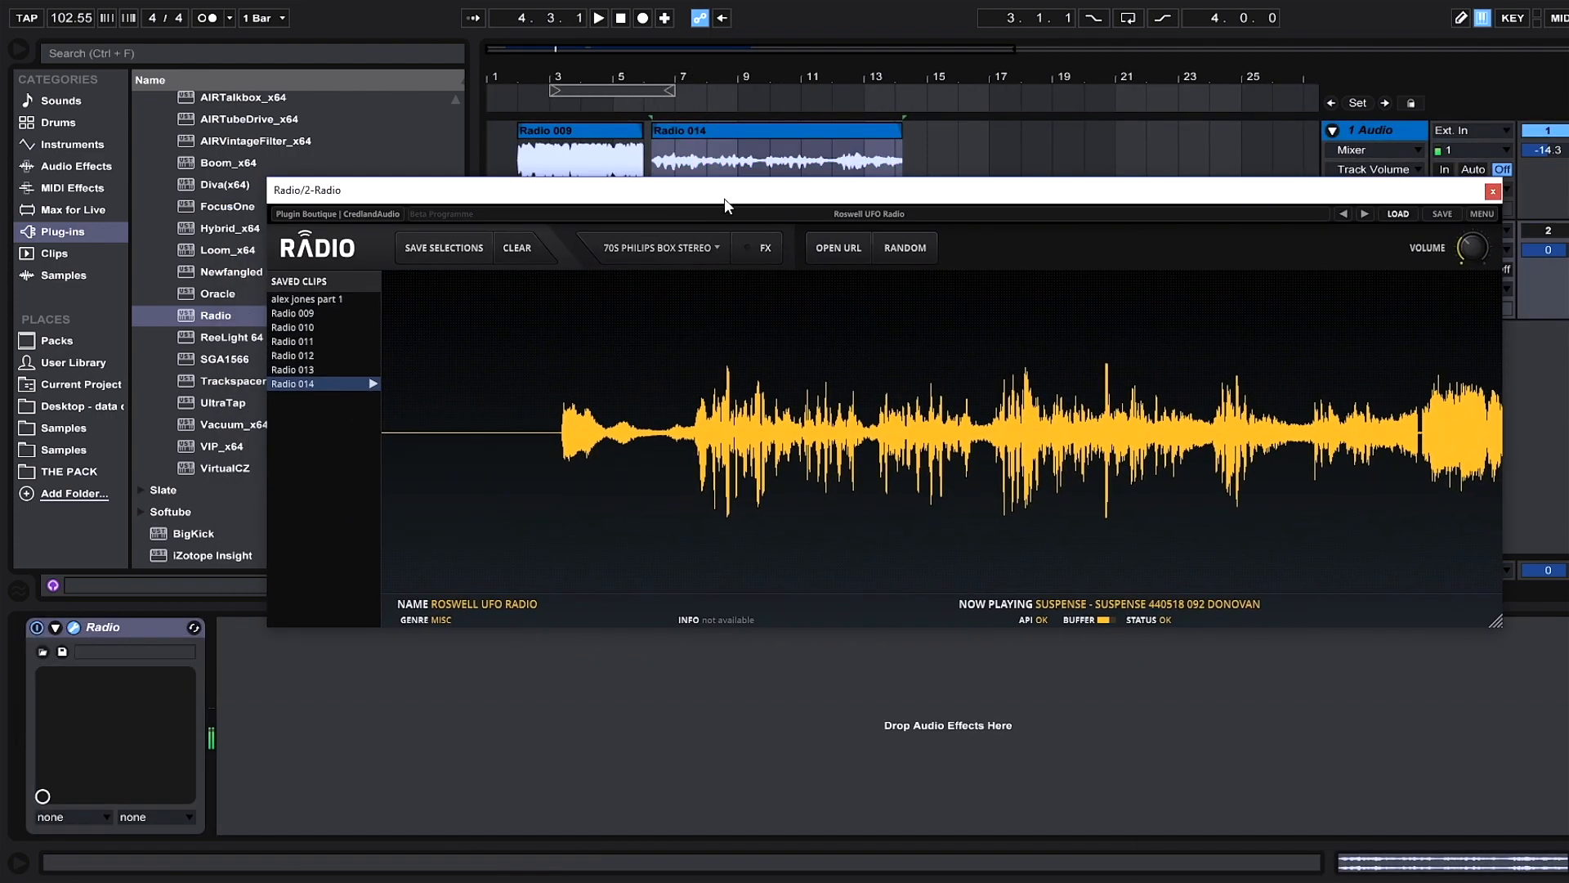
{"action": "right_click", "coordinate": [297, 381]}
{"action": "left_click", "coordinate": [332, 391]}
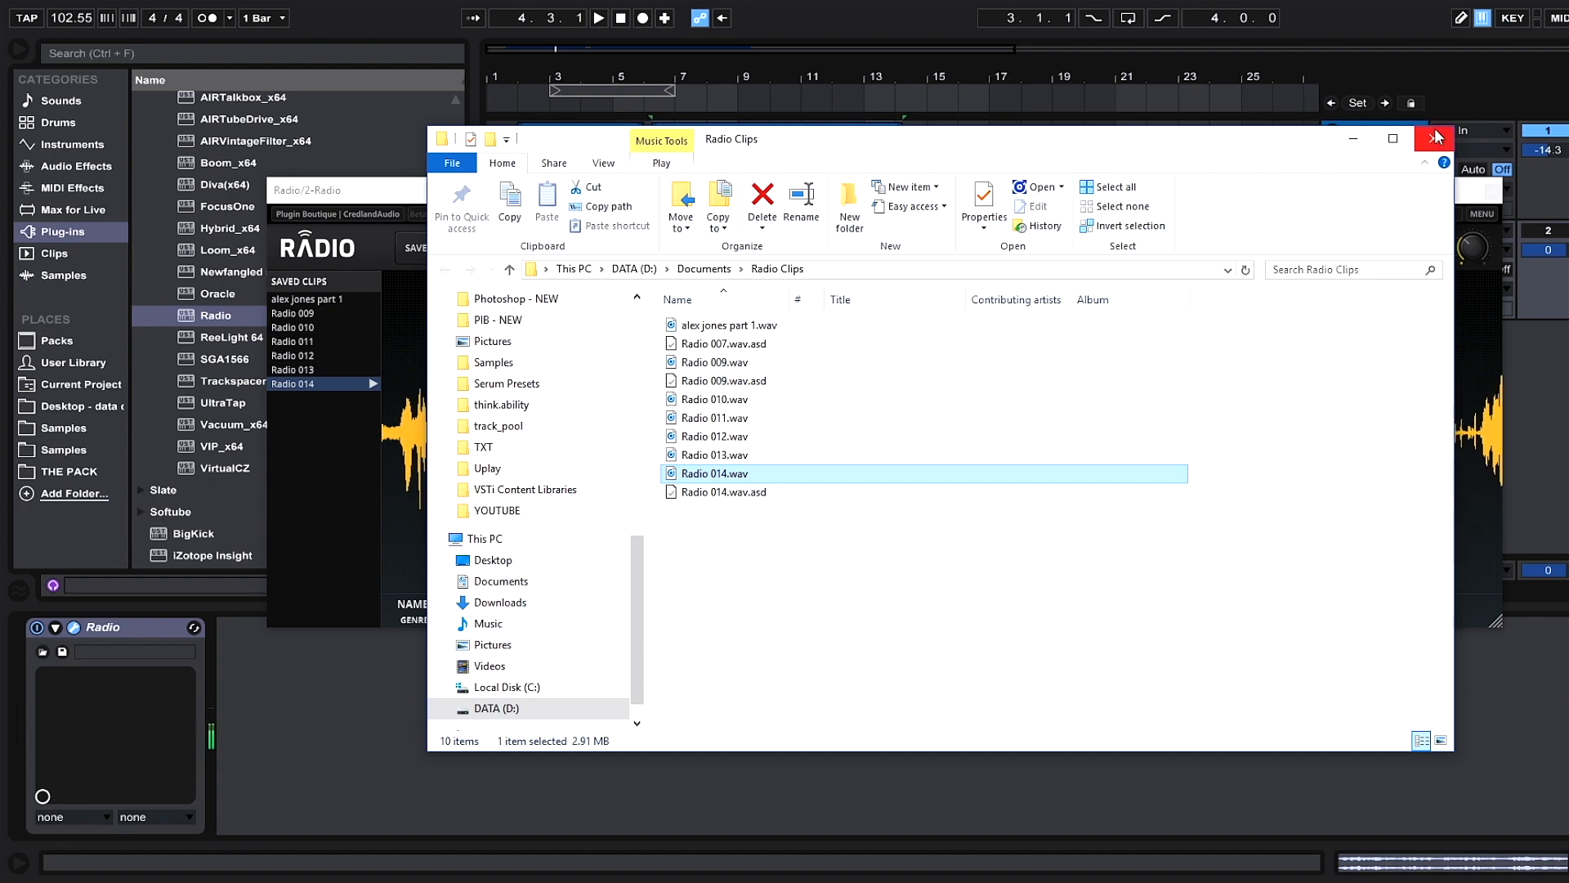
{"action": "left_click", "coordinate": [1436, 136]}
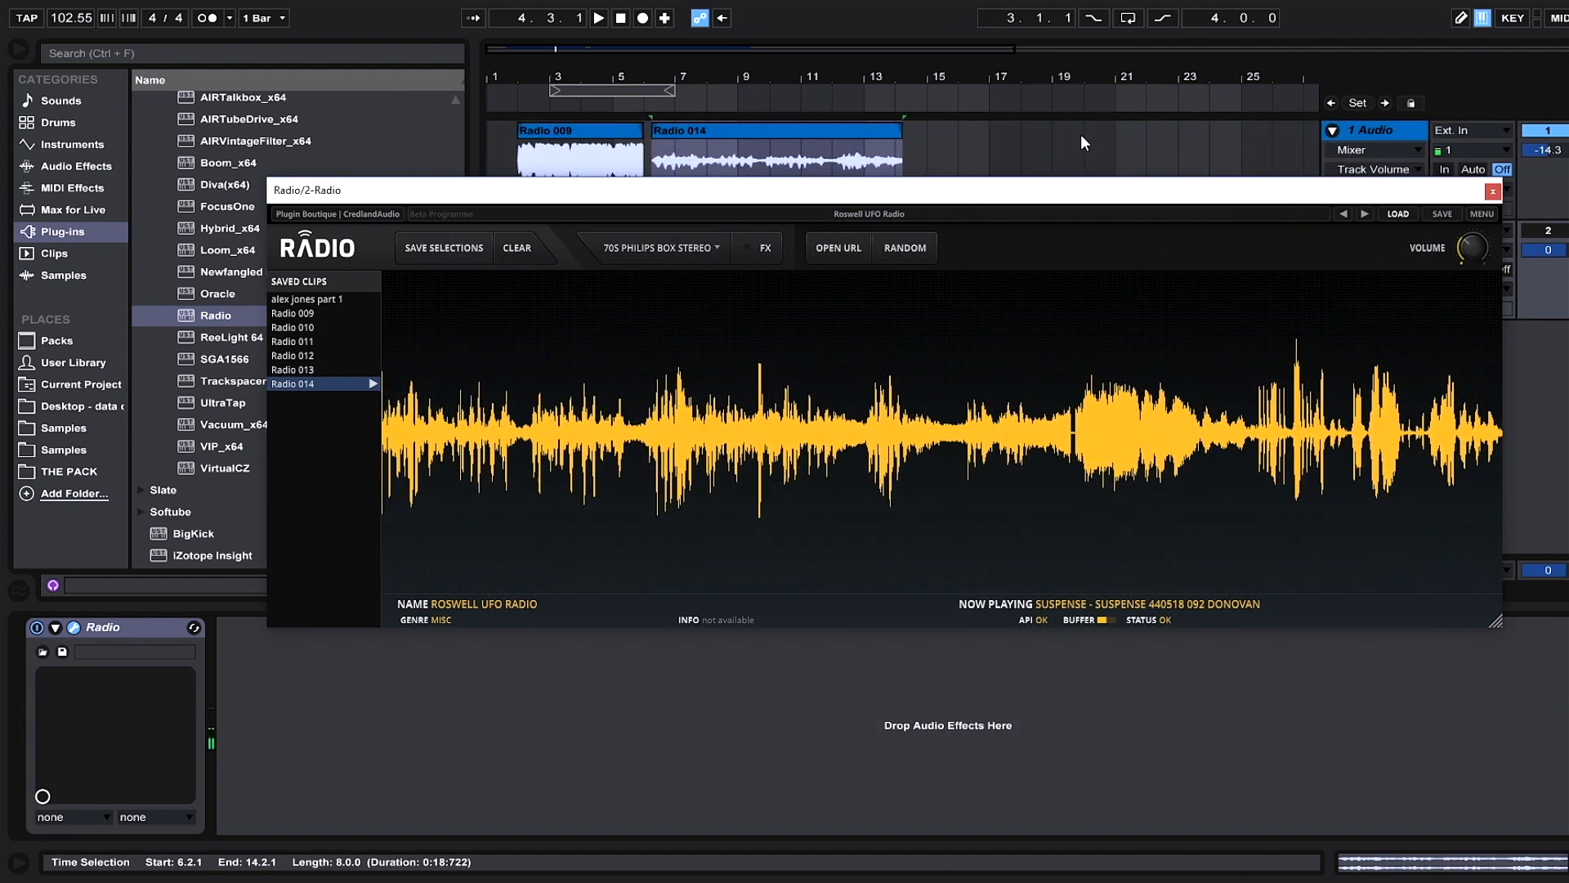